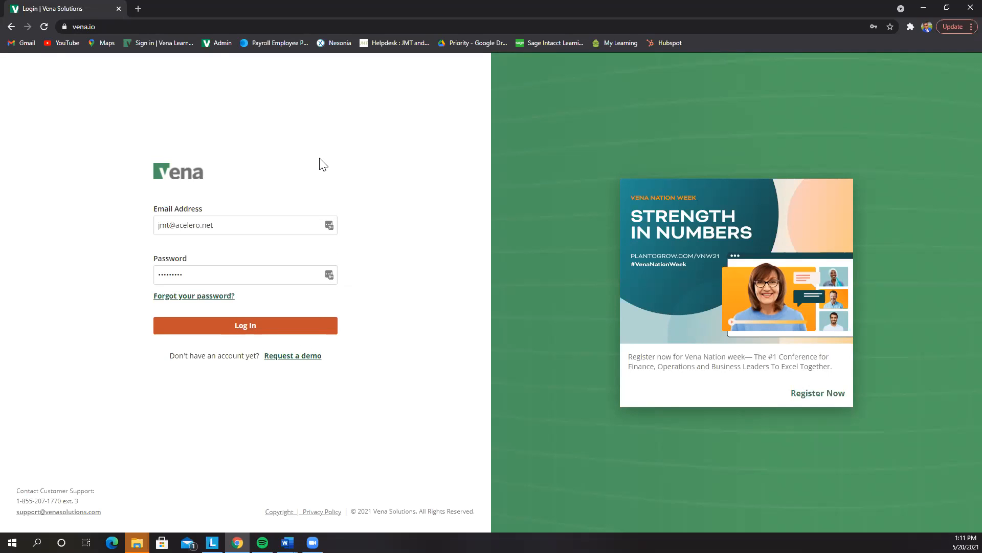
Log in to Vena using the saved manager demo account from the saved-logins list
left_click(329, 225)
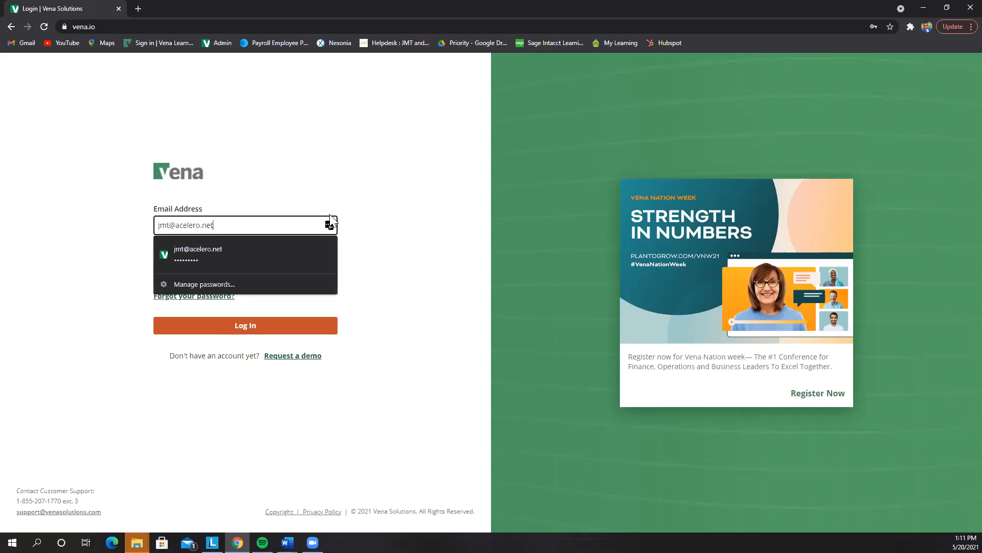
left_click(329, 225)
scroll(290, 275, "down", 1)
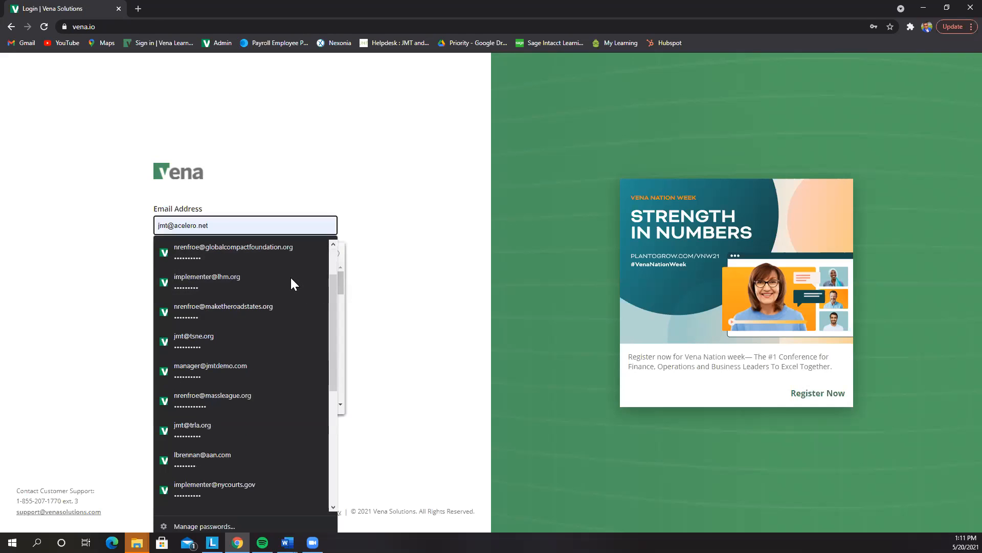
scroll(289, 291, "down", 1)
left_click(259, 316)
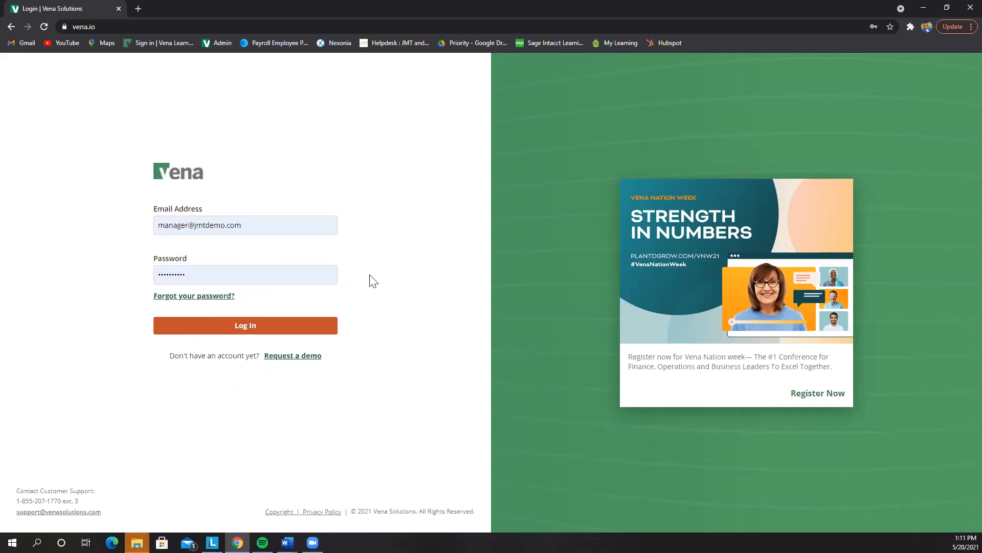
left_click(311, 327)
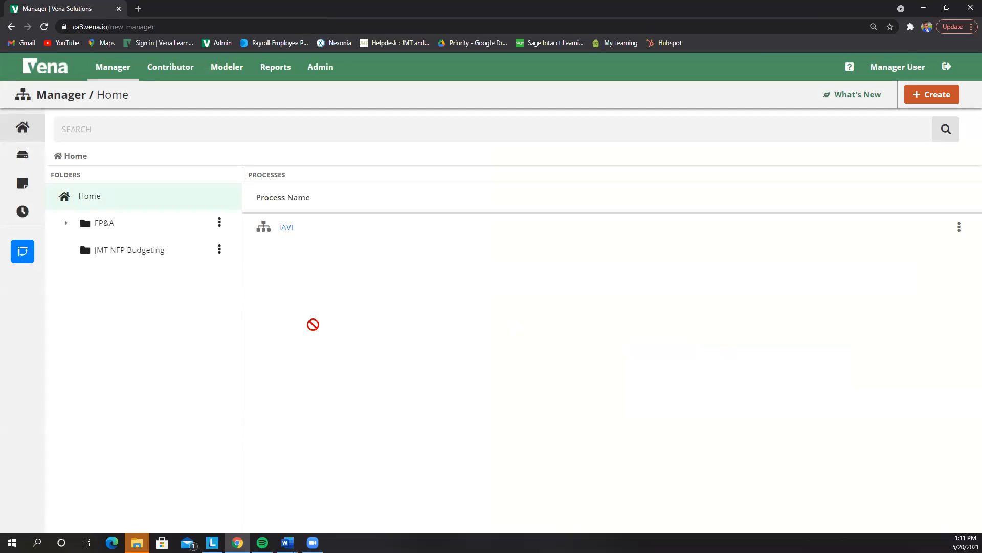
Go through FP&A and JMT NFP Budgeting to open the 2021 Budget Process in the designer
left_click(133, 232)
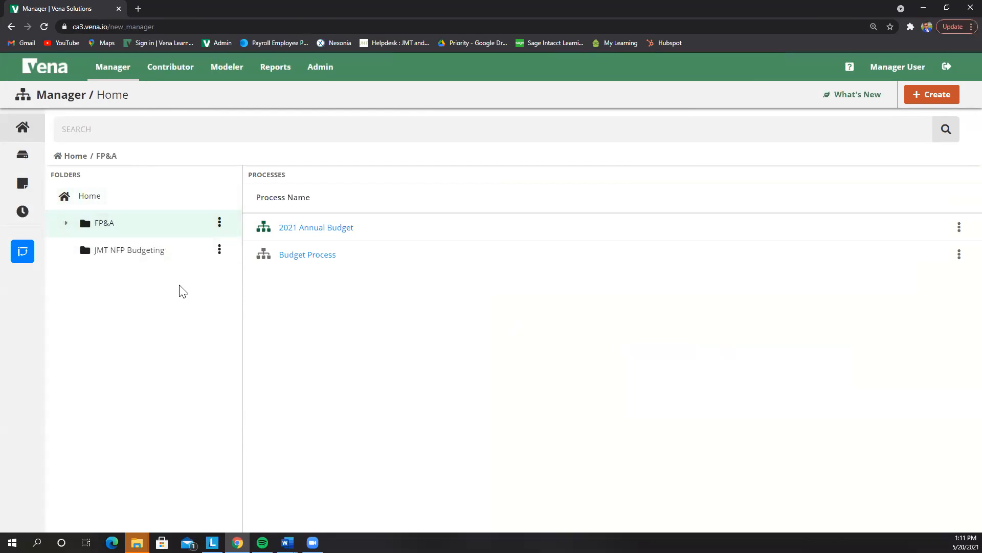
left_click(149, 250)
left_click(295, 230)
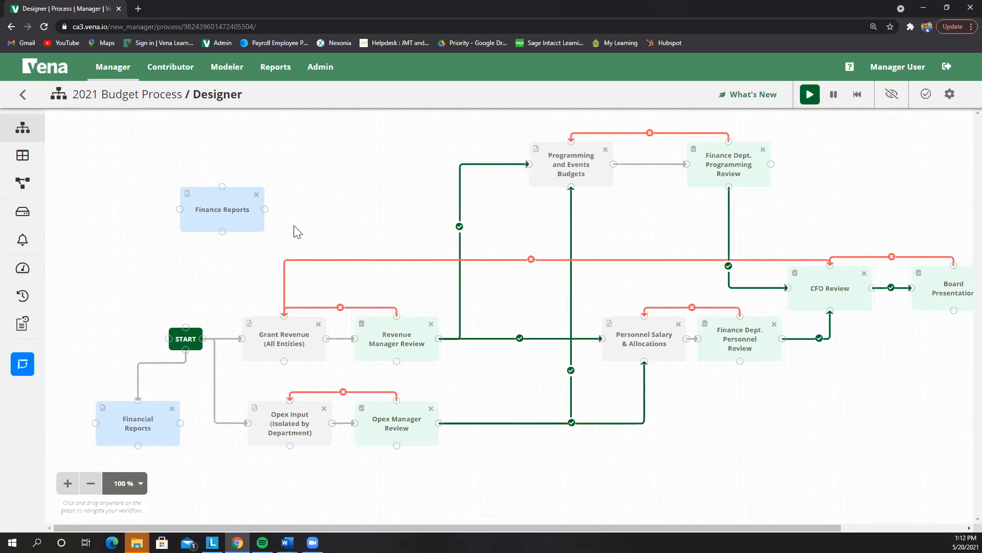
Open the Opex Input (Isolated by Department) task panel and its 26/05/2021 due date
left_click(299, 433)
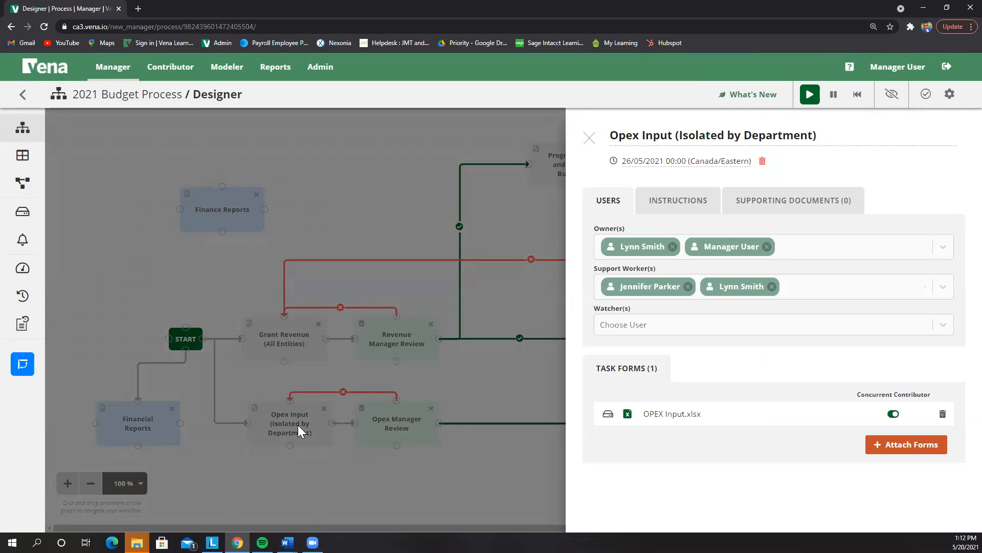
left_click(614, 161)
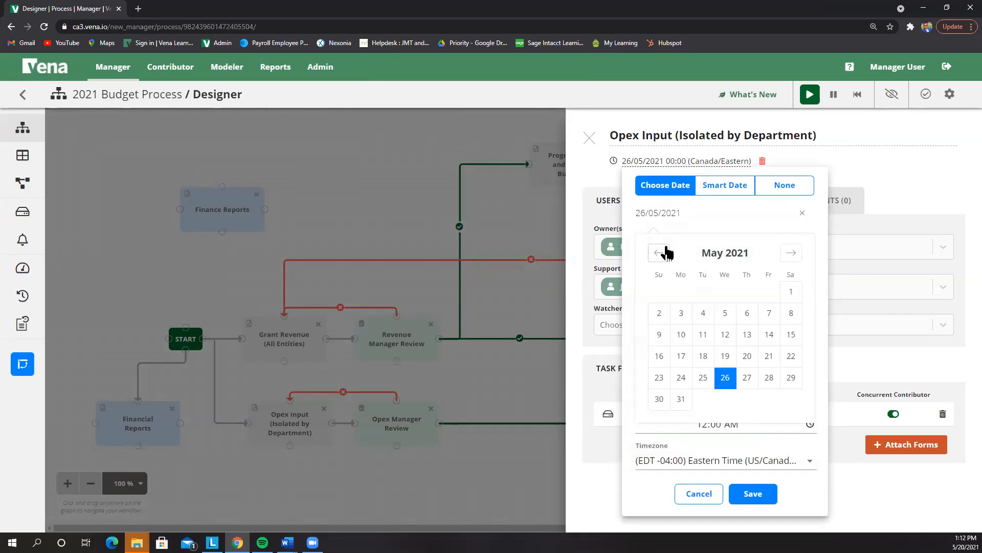
Check the Opex Input task's Instructions and Supporting Documents, then return to the workflow map
left_click(861, 187)
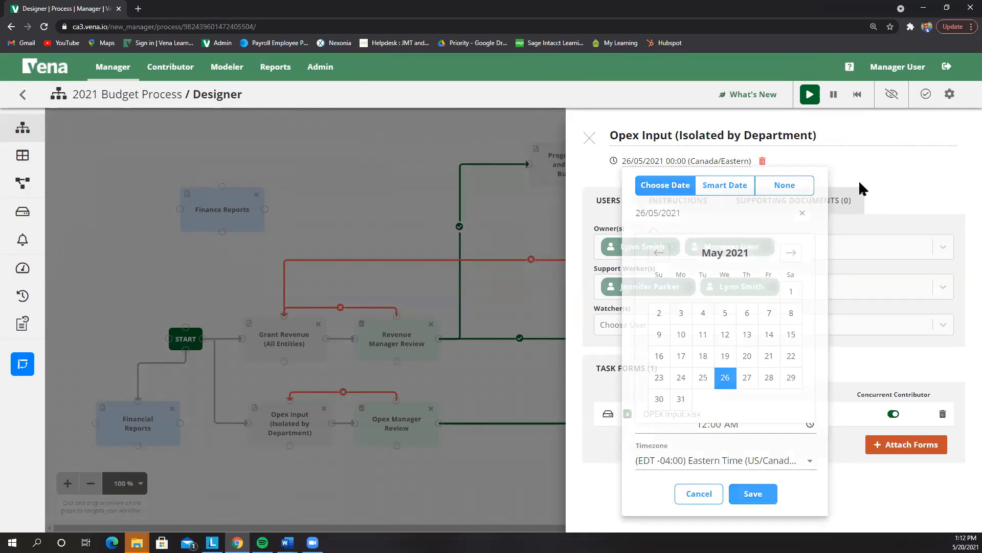
left_click(650, 214)
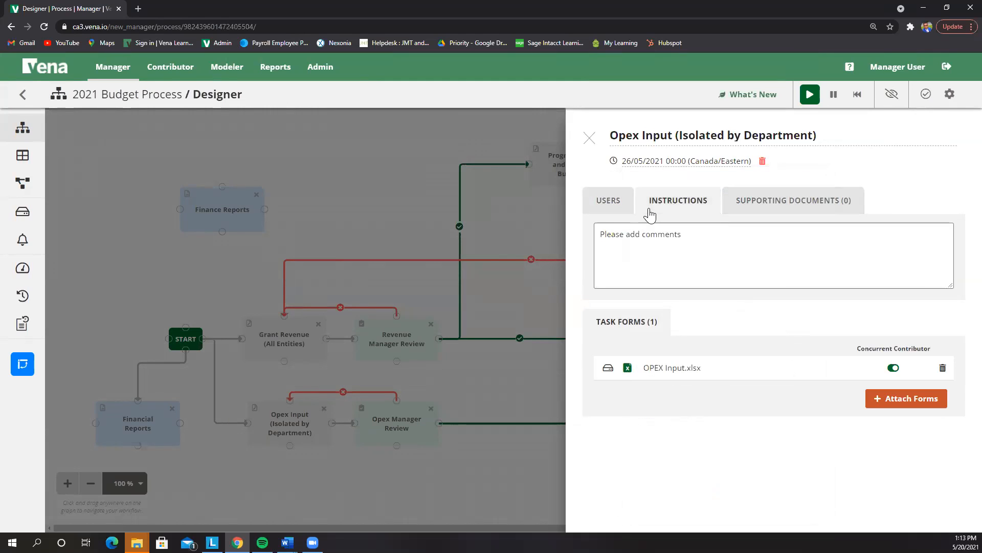
left_click(743, 239)
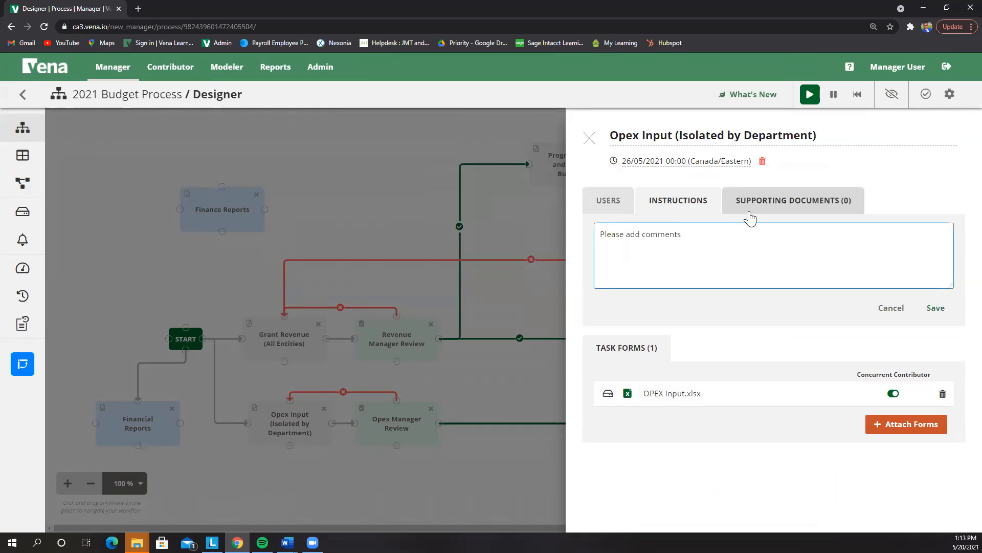
left_click(750, 219)
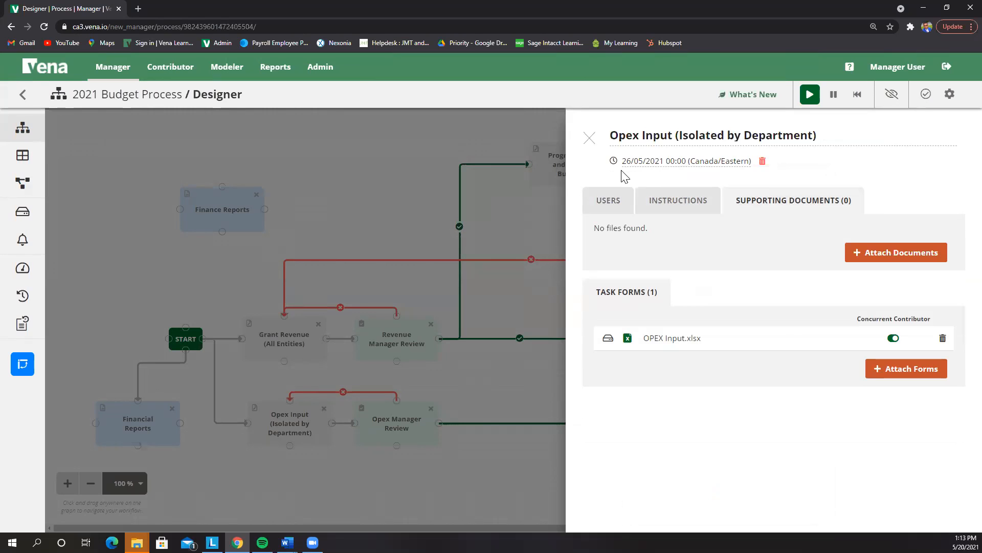
left_click(590, 138)
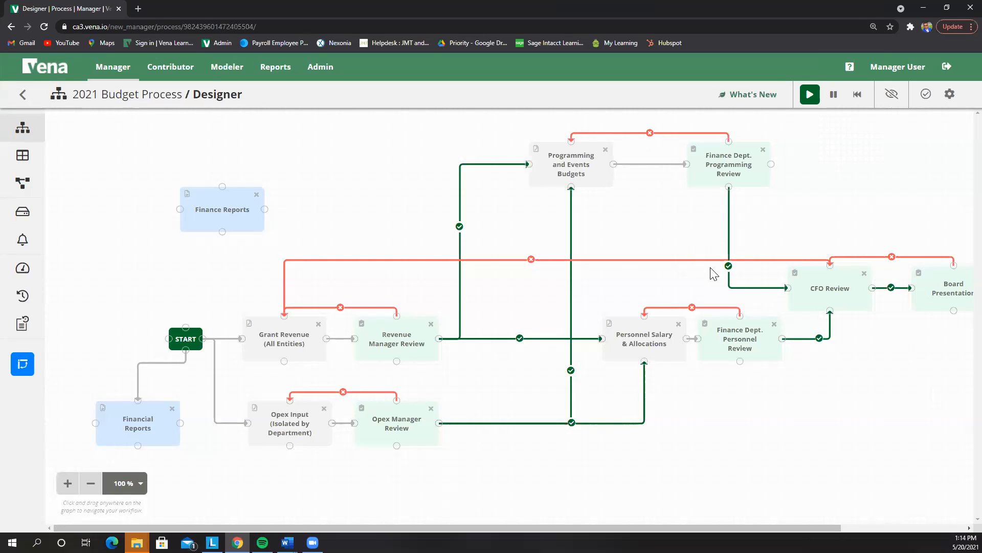
Open the Status Tracker and switch to the Contributor task list of 13 tasks
left_click(23, 274)
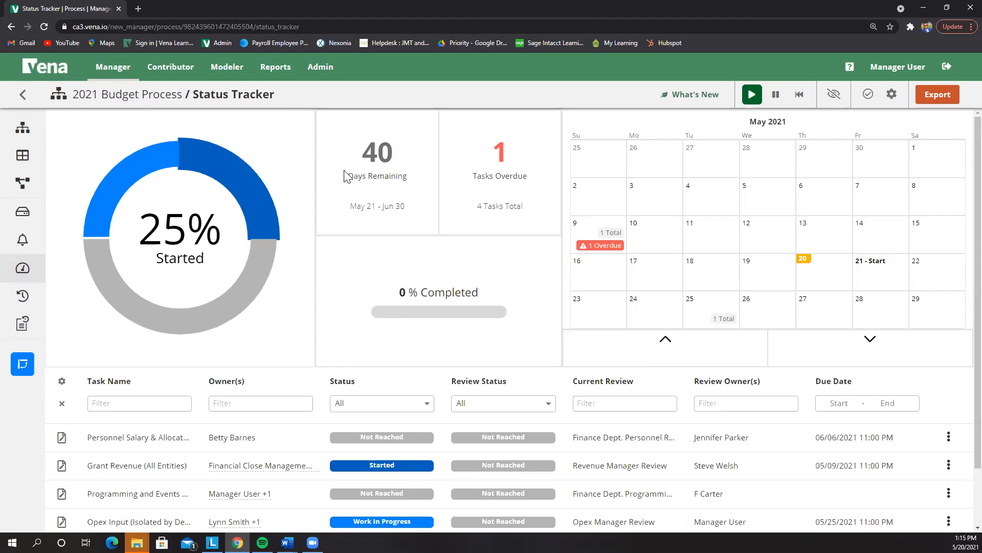
left_click(165, 69)
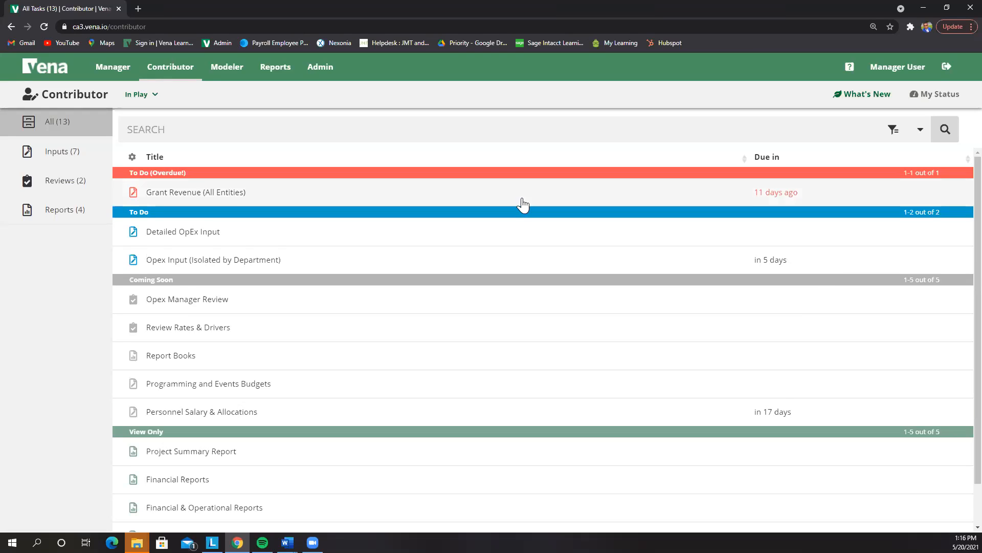
scroll(521, 205, "down", 2)
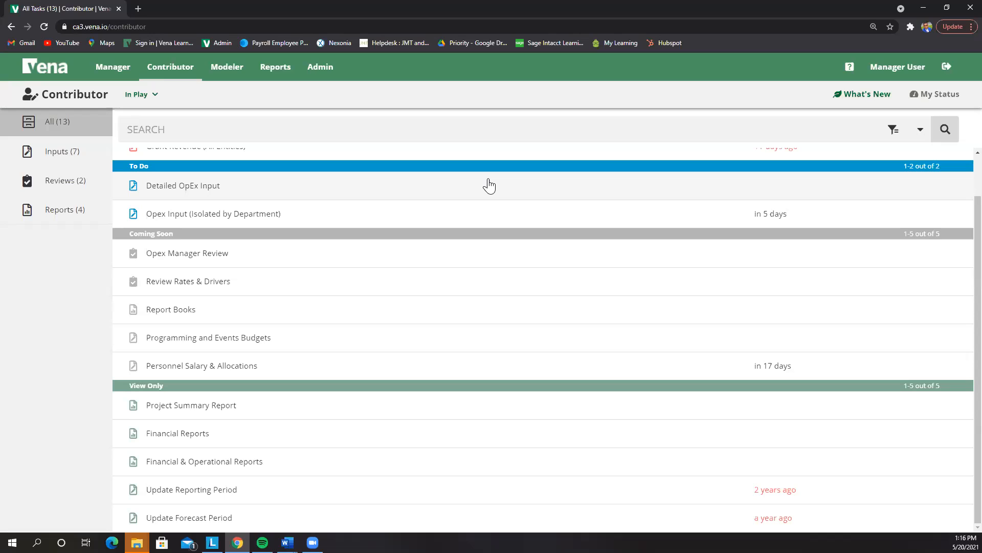
scroll(494, 182, "up", 2)
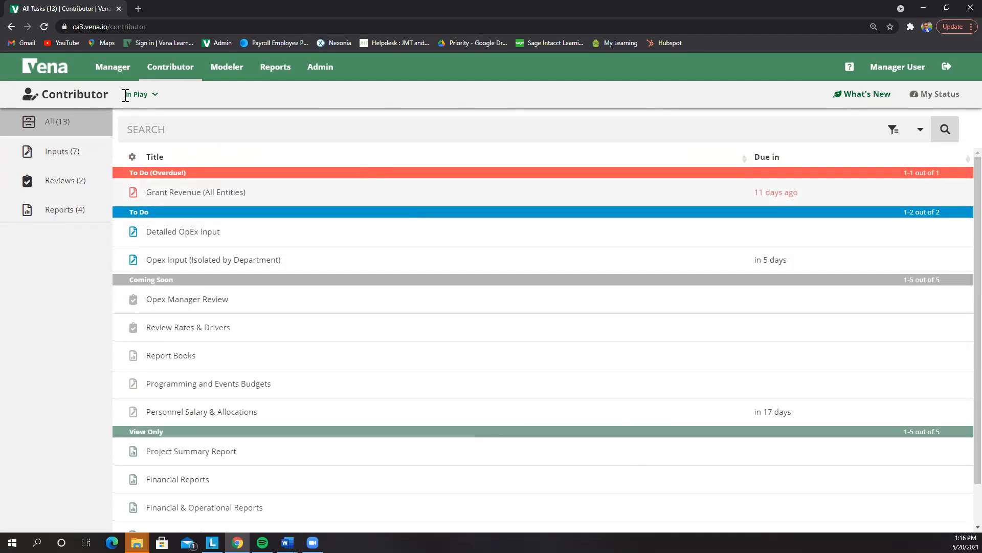
left_click(315, 261)
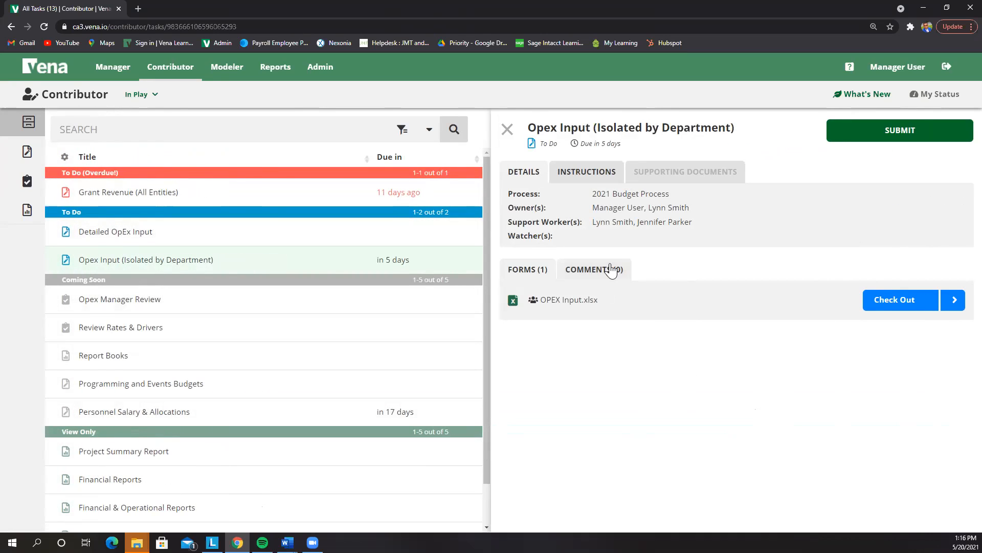
Check out OPEX Input.xlsx from the Opex Input task and open the downloaded workbook
left_click(585, 184)
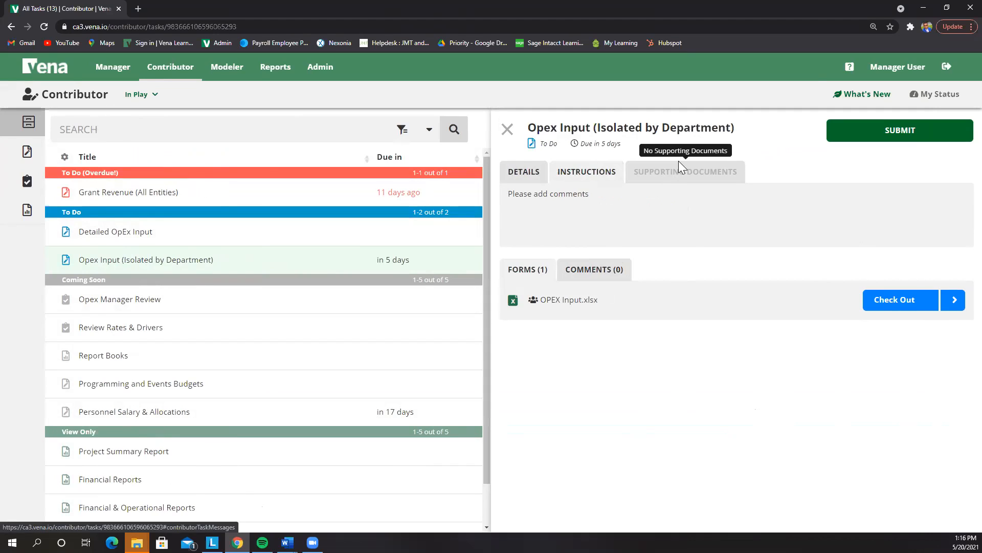
left_click(893, 299)
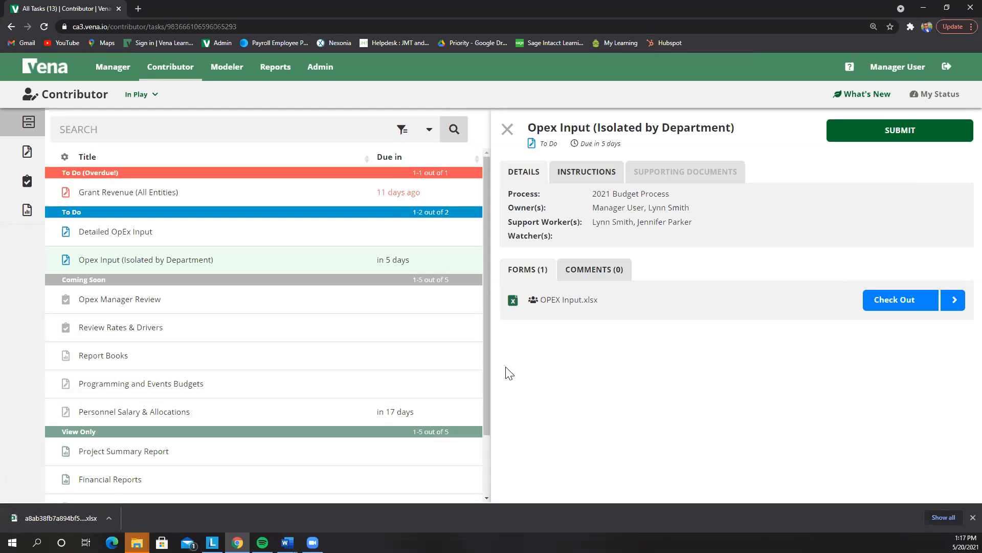
left_click(74, 516)
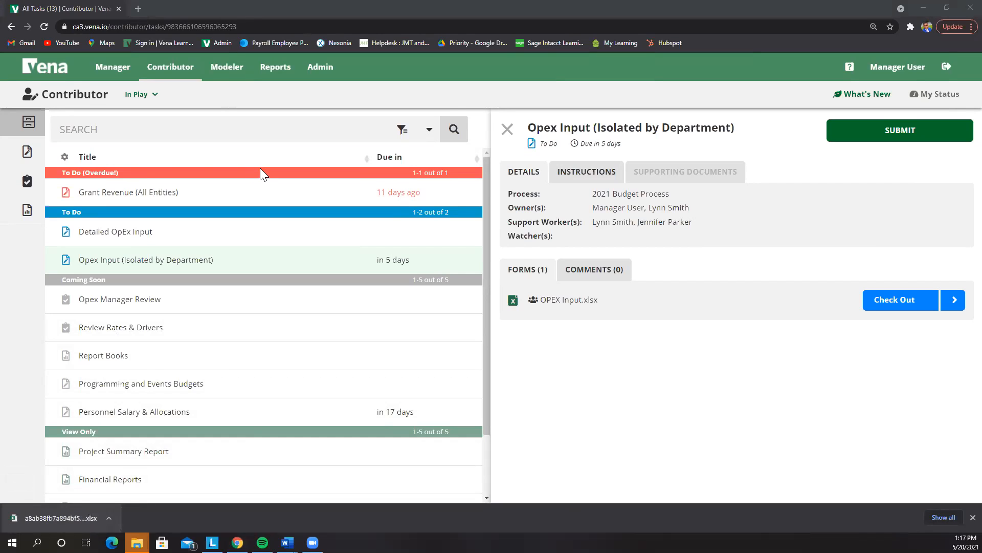
scroll(308, 299, "down", 1)
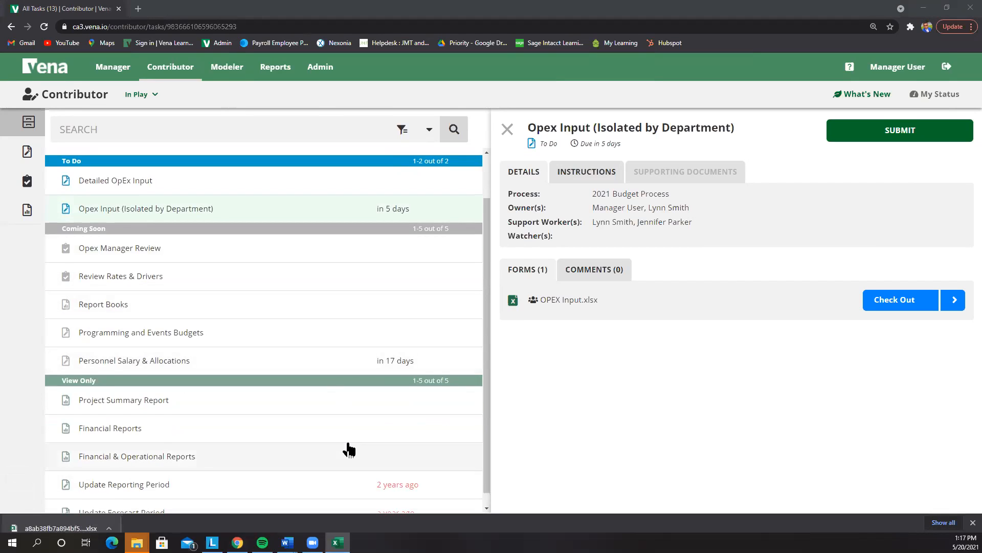
scroll(280, 374, "up", 1)
left_click(647, 434)
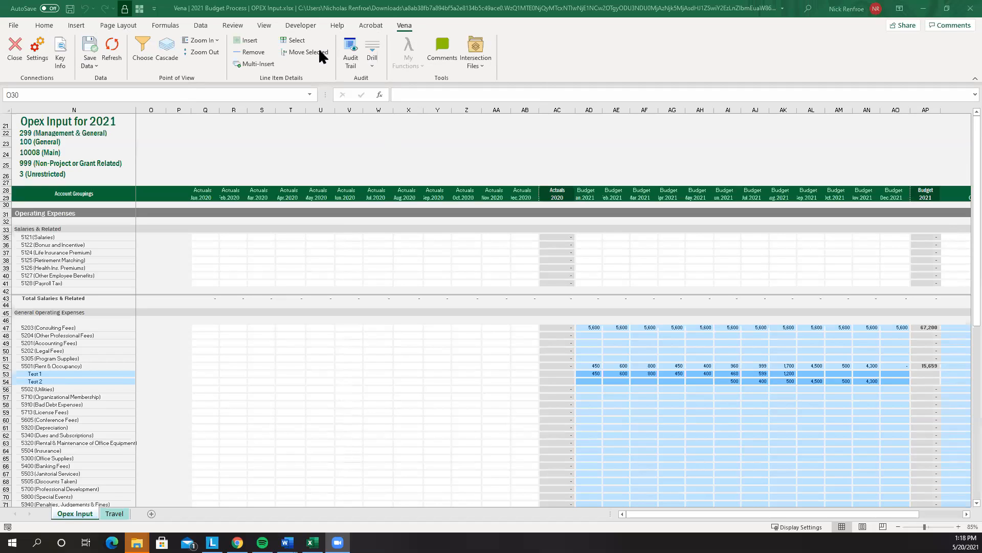
Bring the OPEX Input workbook forward and open Vena's Select Page Options dialog
left_click(282, 171)
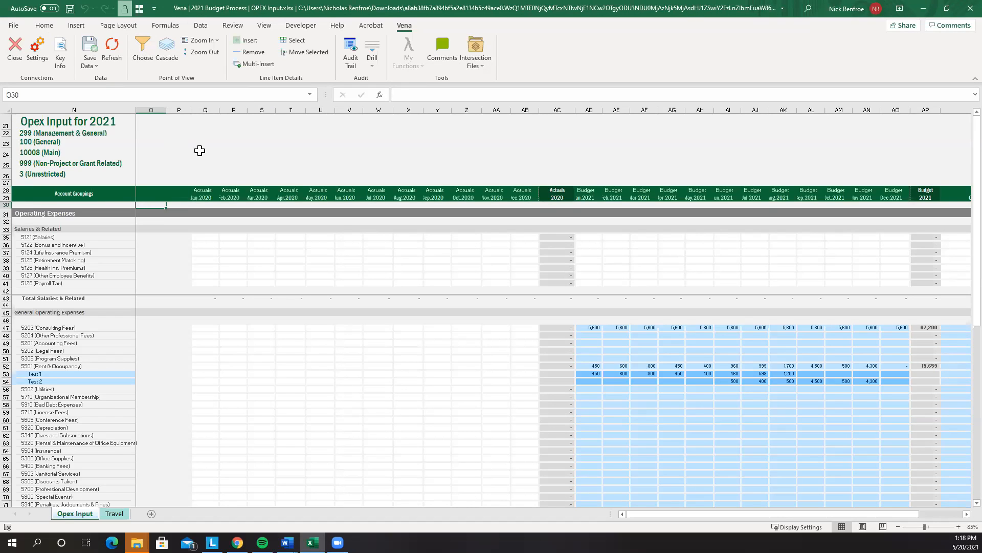
left_click(142, 51)
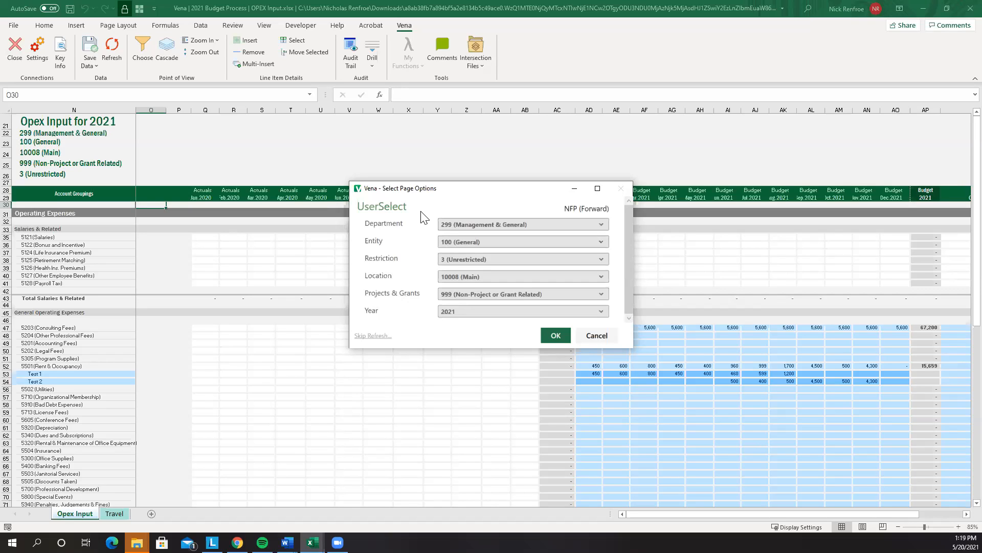
Change the page Department from 299 to 100 (Counselling Services) and apply it
left_click(519, 225)
left_click(462, 276)
left_click(553, 336)
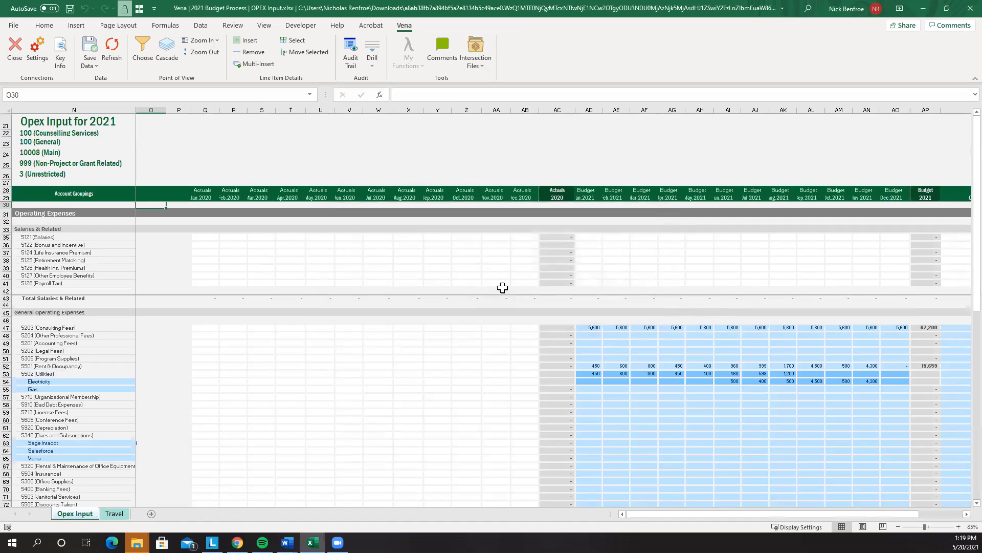
Auto-fit columns Q:AP so the totals display instead of ####
left_click_drag(205, 110, 925, 110)
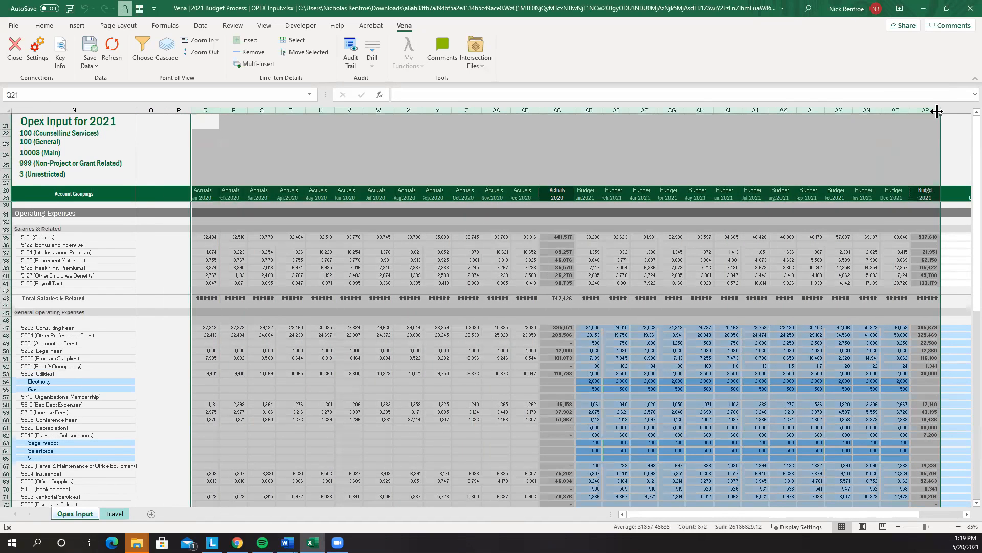
double_click(940, 110)
left_click(505, 253)
left_click_drag(60, 123, 54, 176)
left_click(405, 141)
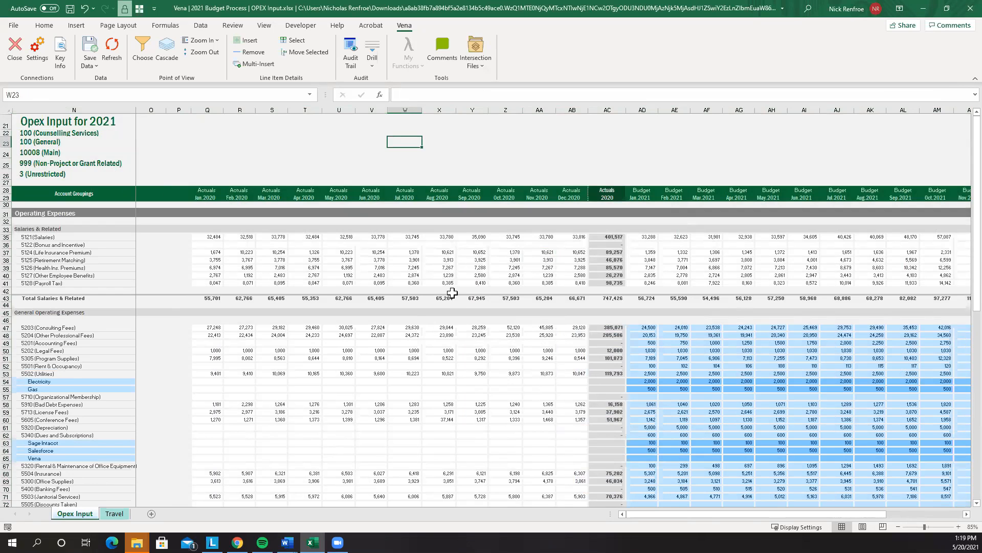
Delete the 2021 General Operating Expenses budget amounts in AD47:AO84
scroll(645, 297, "down", 2)
left_click_drag(641, 289, 819, 452)
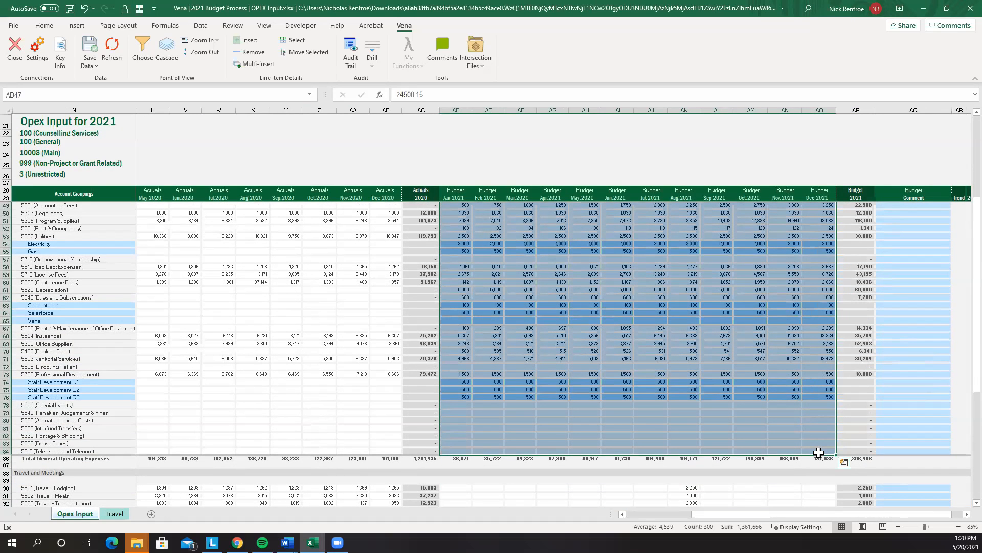
key("Delete")
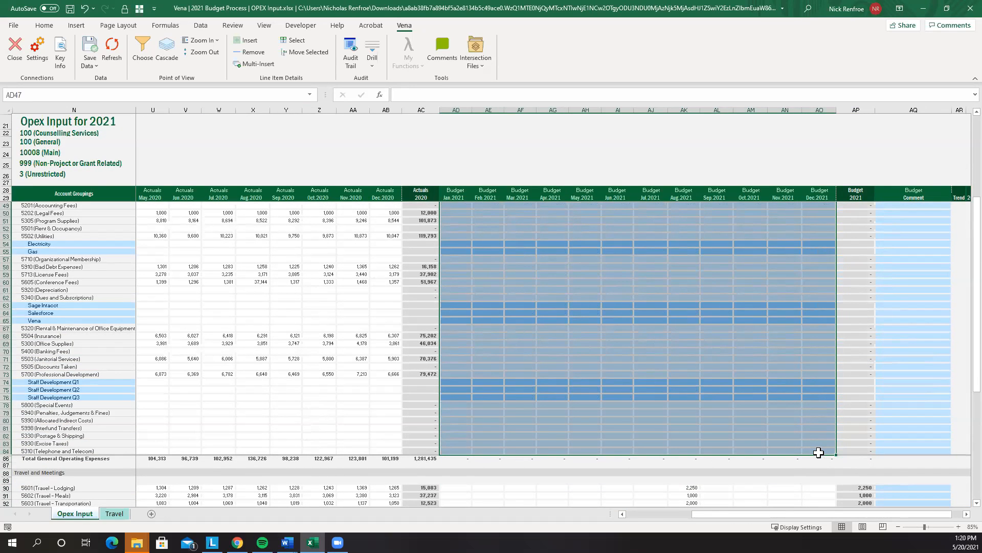
scroll(692, 352, "up", 1)
scroll(692, 352, "up", 4)
left_click(692, 352)
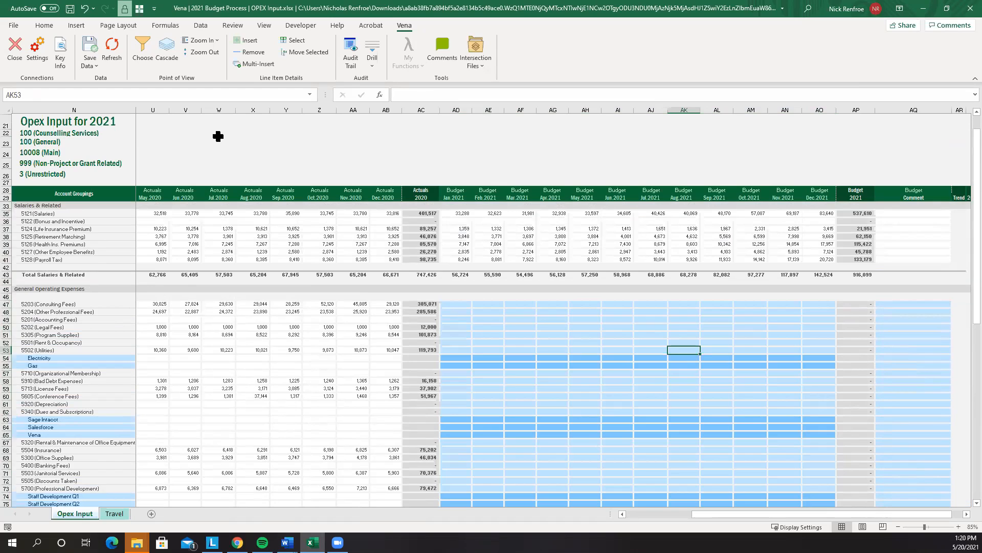
Refresh from Vena to restore the budget figures, e.g. 24,500 for January Consulting Fees
left_click(112, 50)
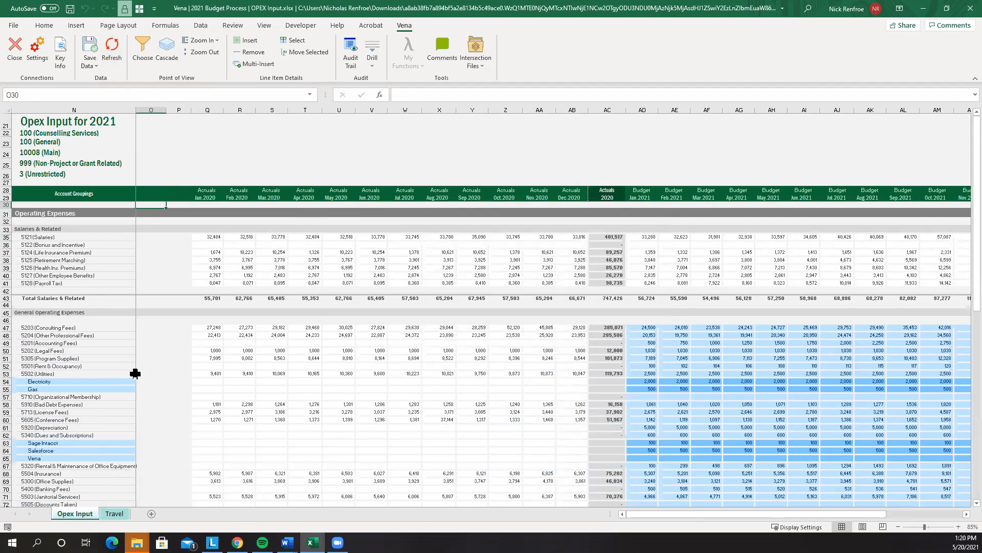
scroll(104, 302, "down", 4)
scroll(230, 297, "down", 6)
scroll(305, 390, "up", 5)
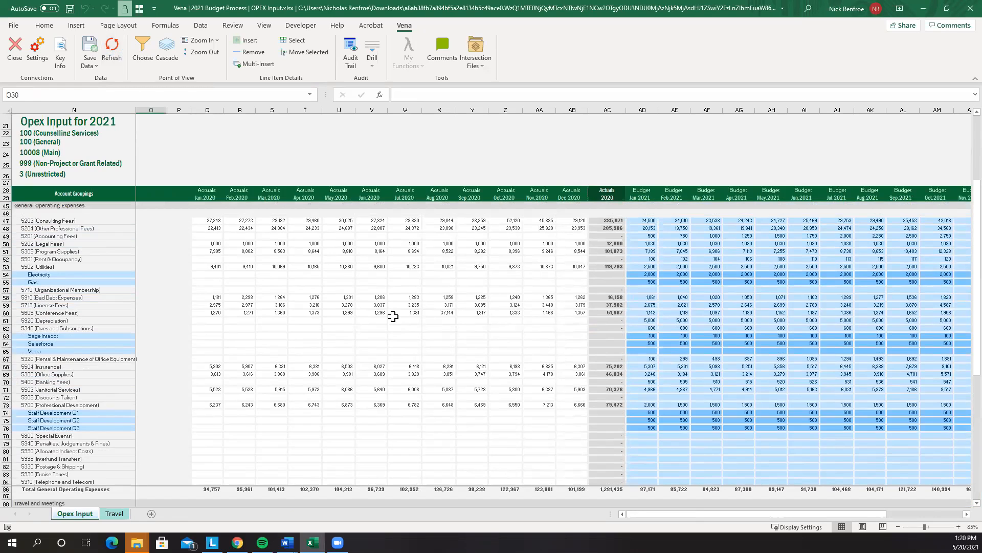
Enter 100 and 200 for January and February Special Events and extend the series through December
left_click(633, 443)
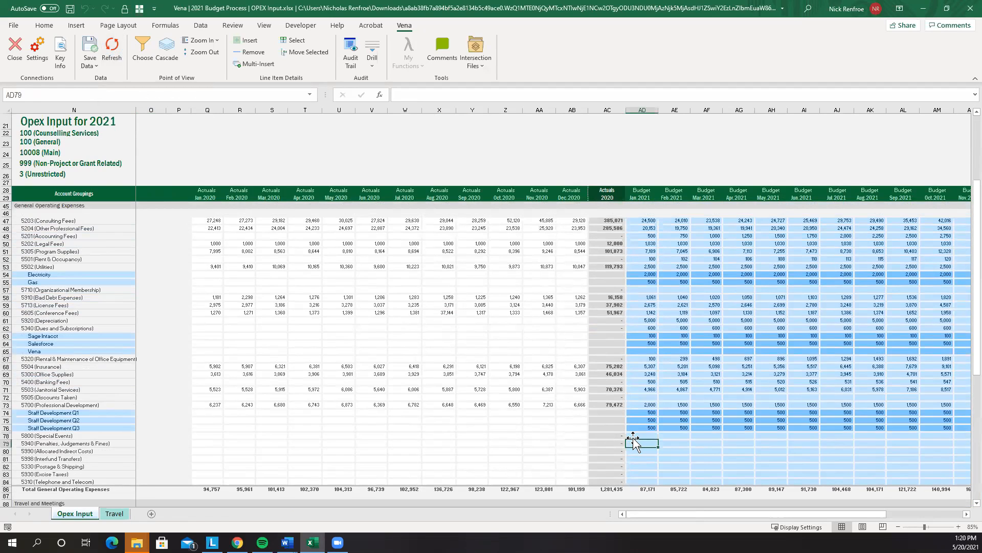
left_click(633, 436)
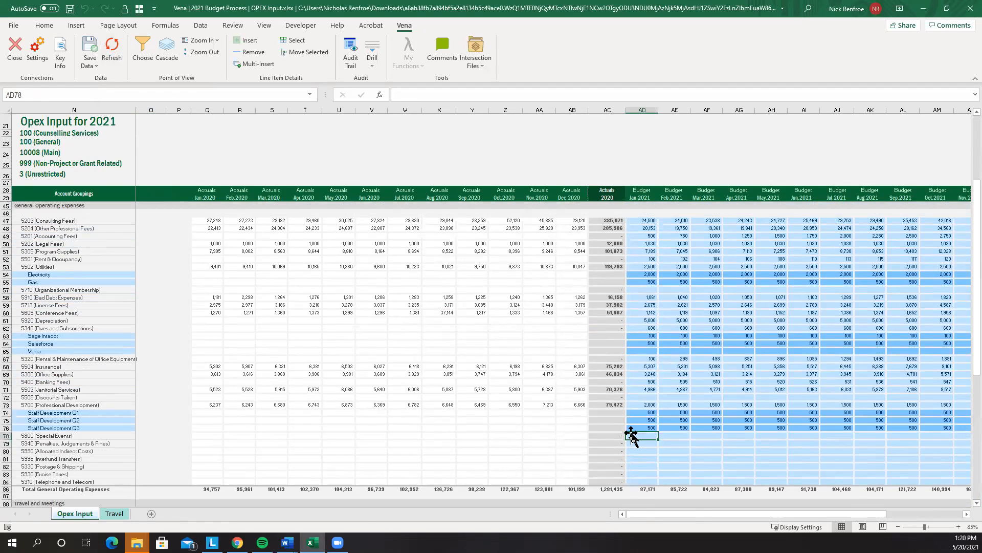
type("100")
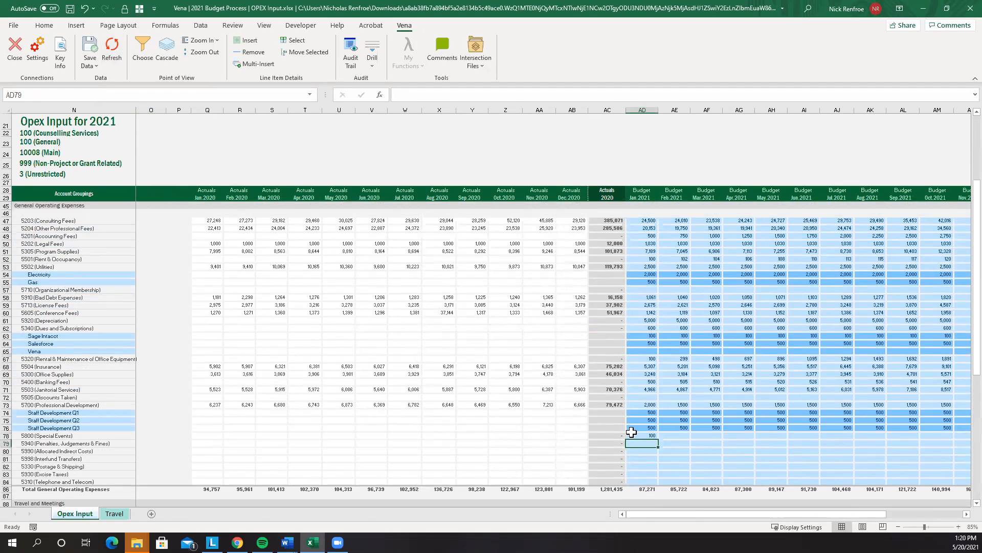
key("Tab")
type("200")
key("Return")
left_click_drag(637, 434, 767, 445)
Set January Penalties, Judgements & Fines to =AD78*100 and fill it across to December 2021
left_click(467, 443)
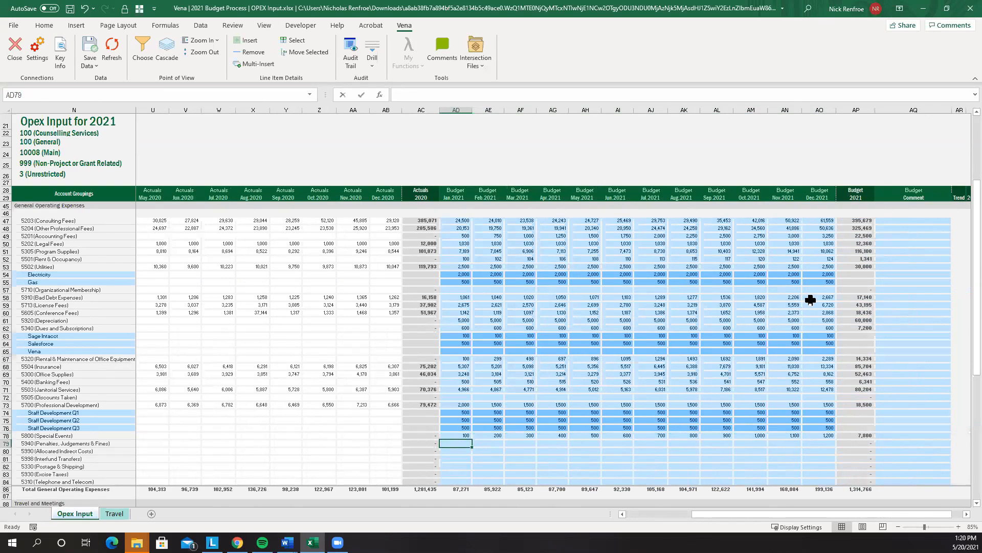
type("=")
key("Up")
type("*100")
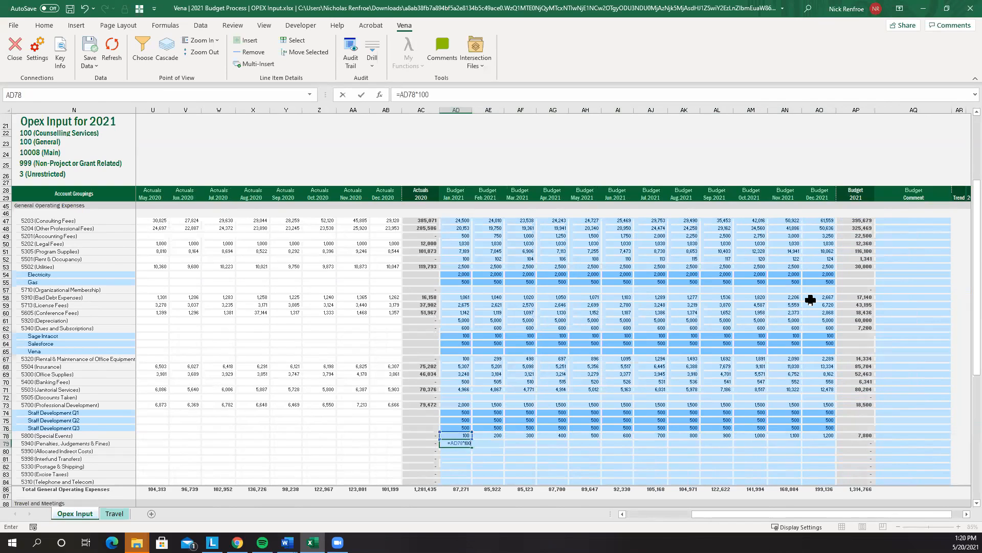
key("Return")
left_click(460, 444)
left_click_drag(471, 446, 833, 448)
left_click(678, 359)
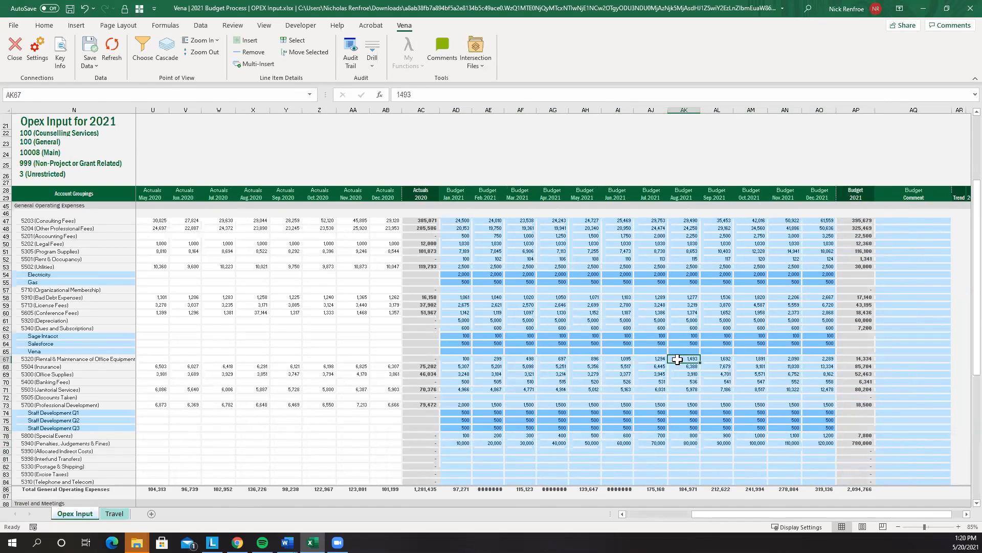
scroll(678, 359, "up", 1)
left_click_drag(732, 514, 737, 509)
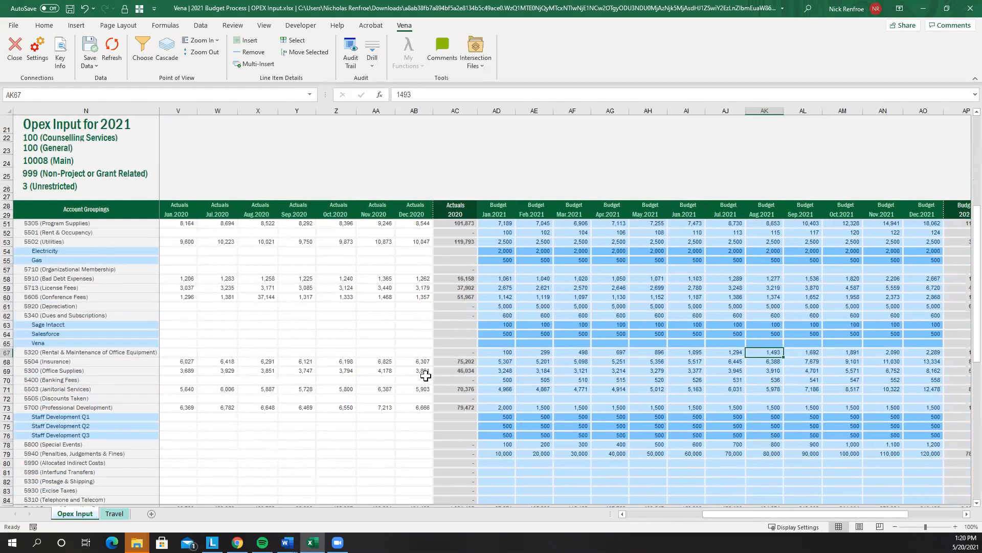
Save the workbook and use Save Data to send the Special Events and Penalties figures to Vena, then check that January Special Events shows 100
left_click(70, 9)
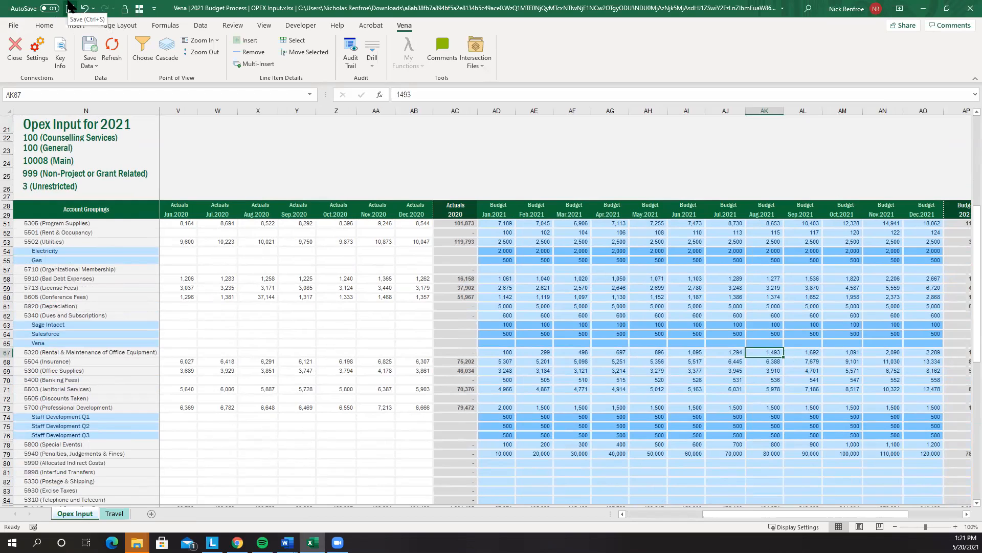
left_click(90, 49)
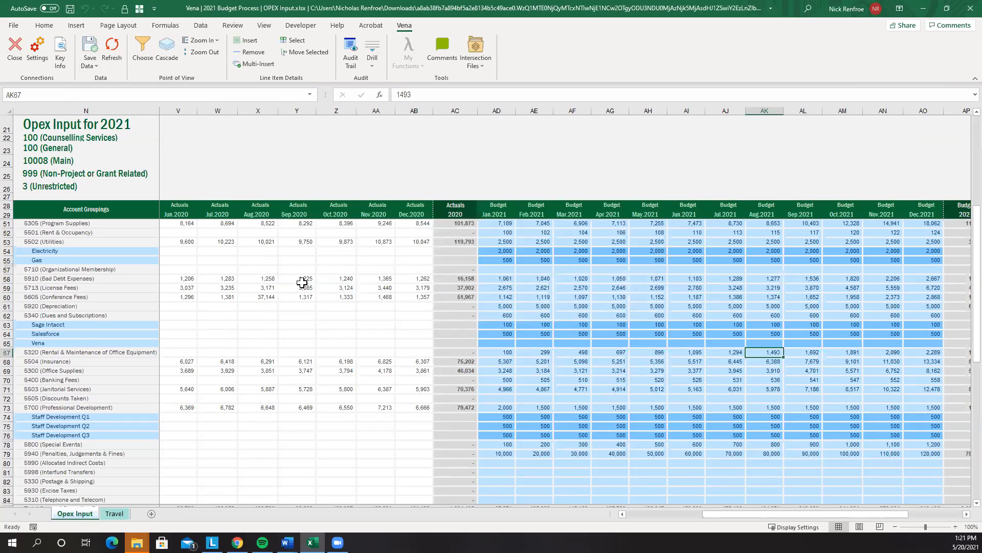
left_click_drag(64, 121, 65, 173)
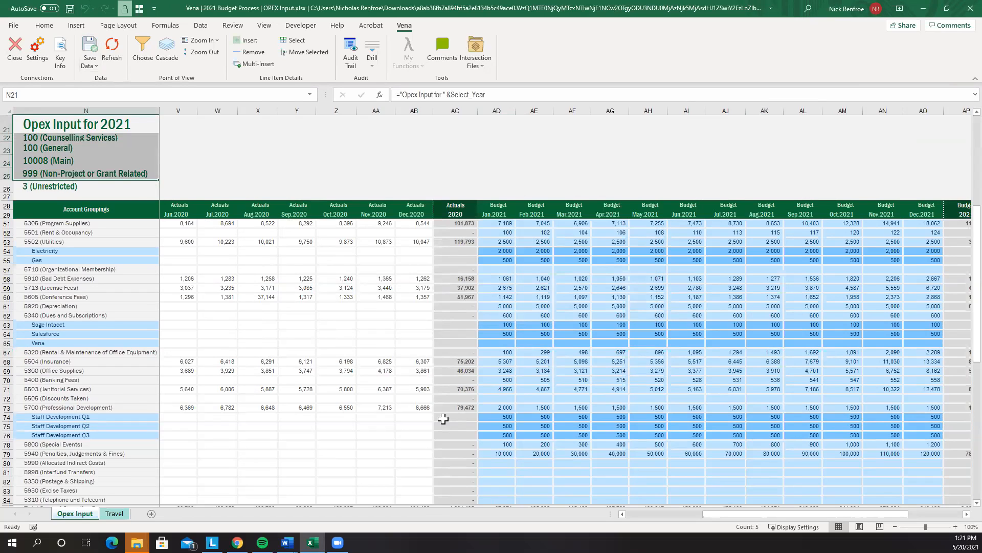
left_click(494, 444)
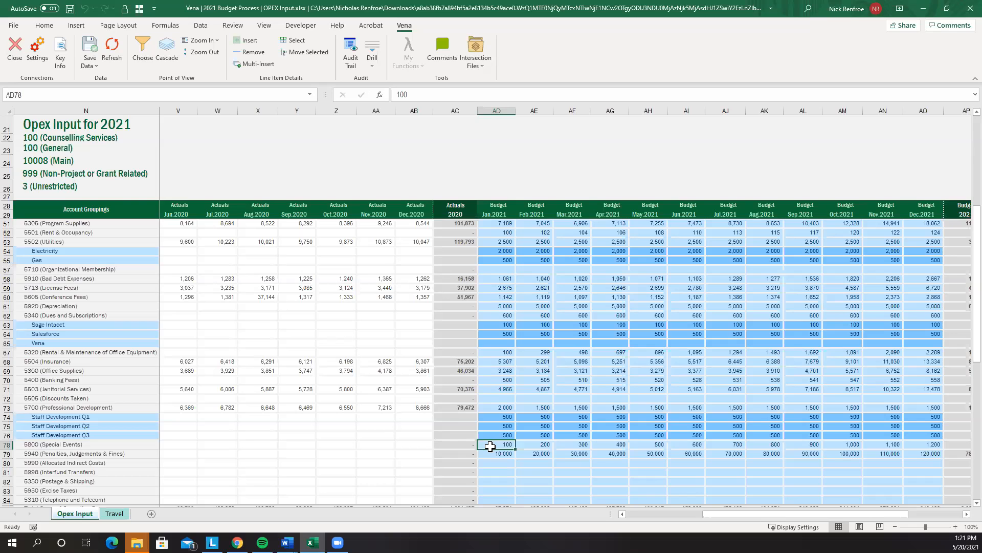
scroll(512, 432, "down", 2)
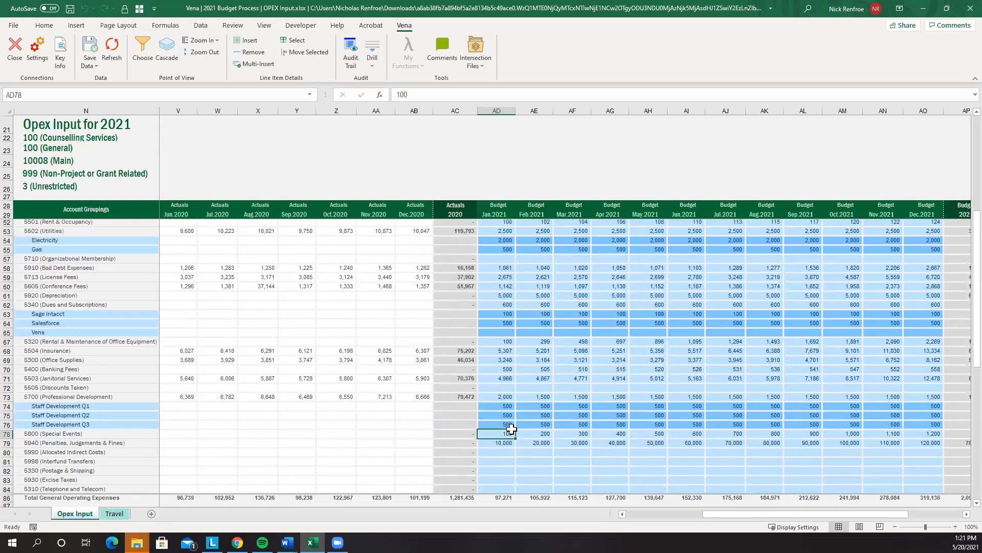
Add three line item detail rows under 5998 Interfund Transfers
left_click(92, 416)
left_click(106, 425)
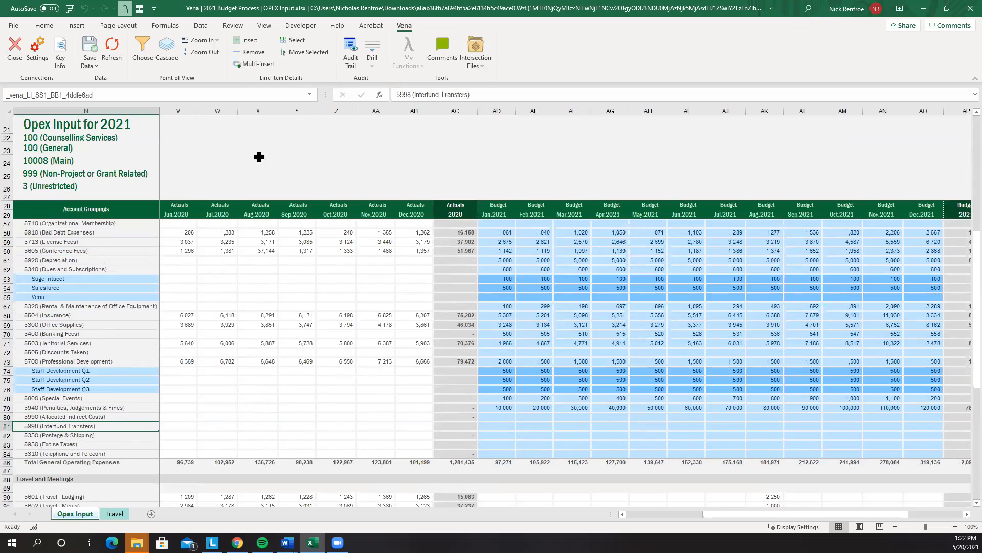
left_click(245, 41)
left_click(245, 44)
left_click(245, 45)
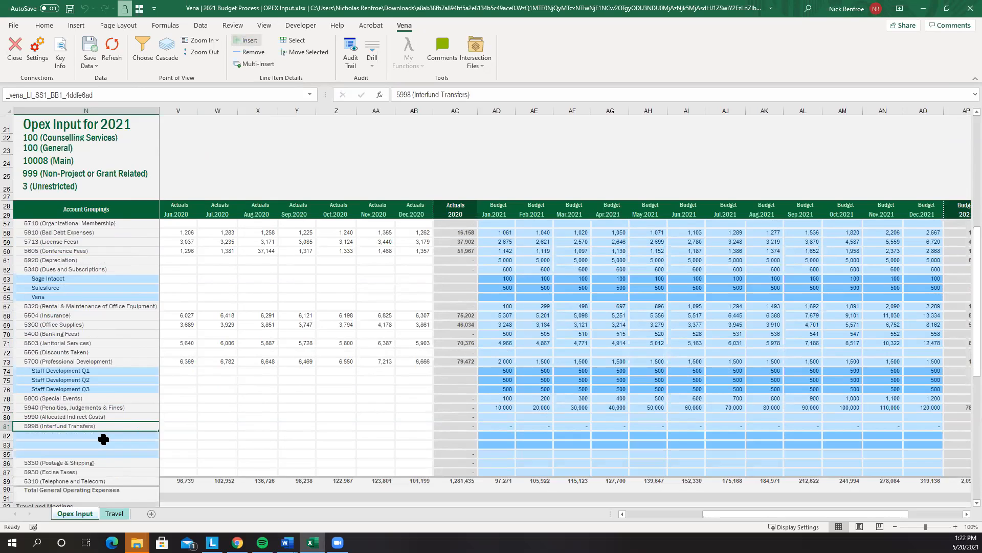
Name the new detail rows Transfer 1, Transfer 2 and Transfer 3
left_click(111, 434)
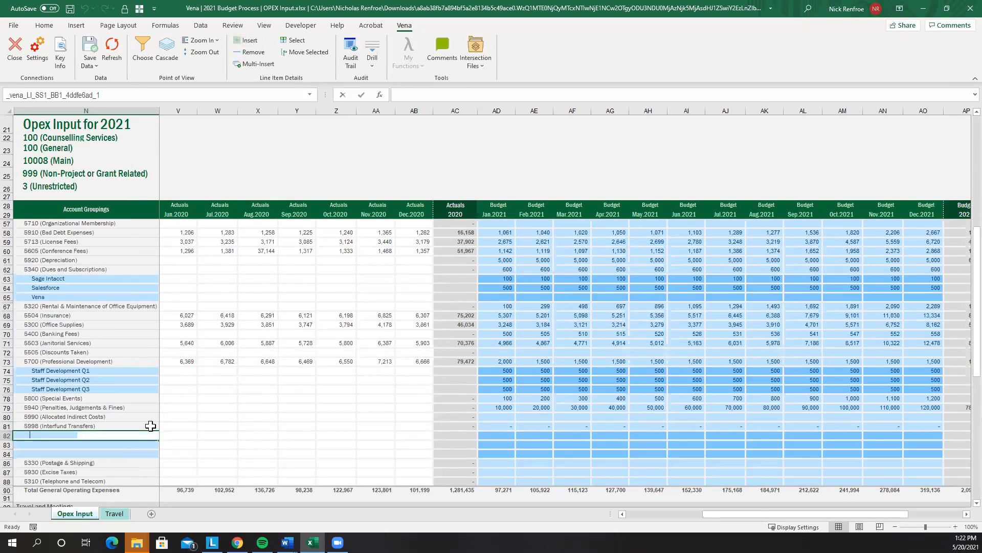
type("Transfer 1")
key("Return")
type("Transfr")
key("BackSpace")
type("er 2")
key("Return")
type("Tr")
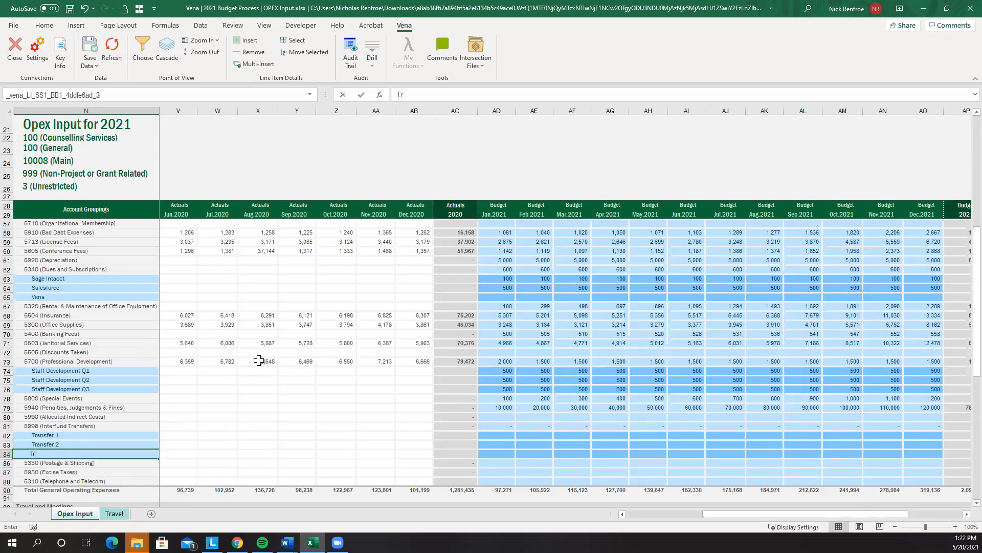
type("ansfer 3")
key("Return")
Budget January 2021 Transfers at 600, 644 and 1,000
key("Right")
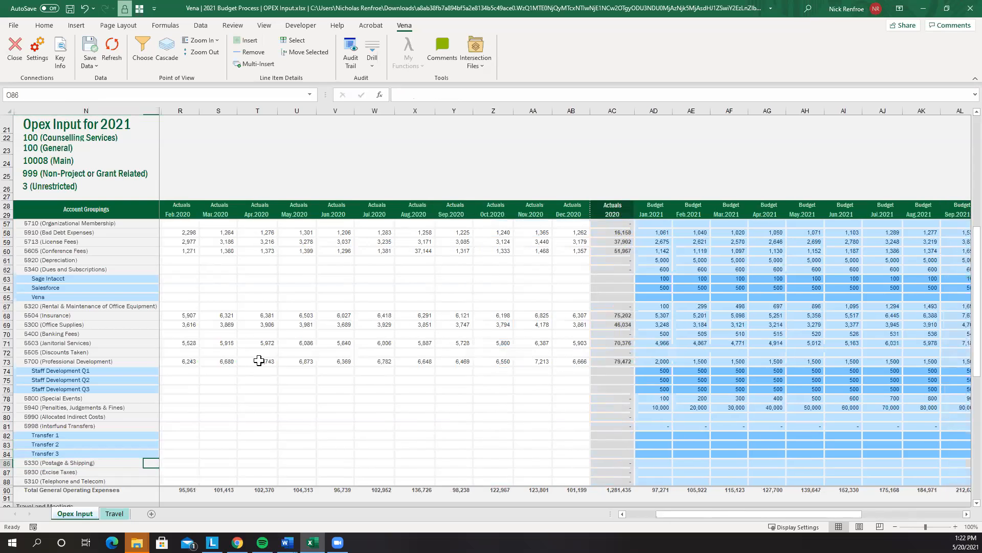
key("Right")
key("Right")
key("Right")
key("Right")
key("Right")
key("Right")
key("Right")
key("Right")
key("Right")
key("Right")
key("Right")
key("Right")
key("Right")
key("Right")
key("Right")
key("Right")
key("Right")
key("Right")
key("Right")
key("Right")
key("Right")
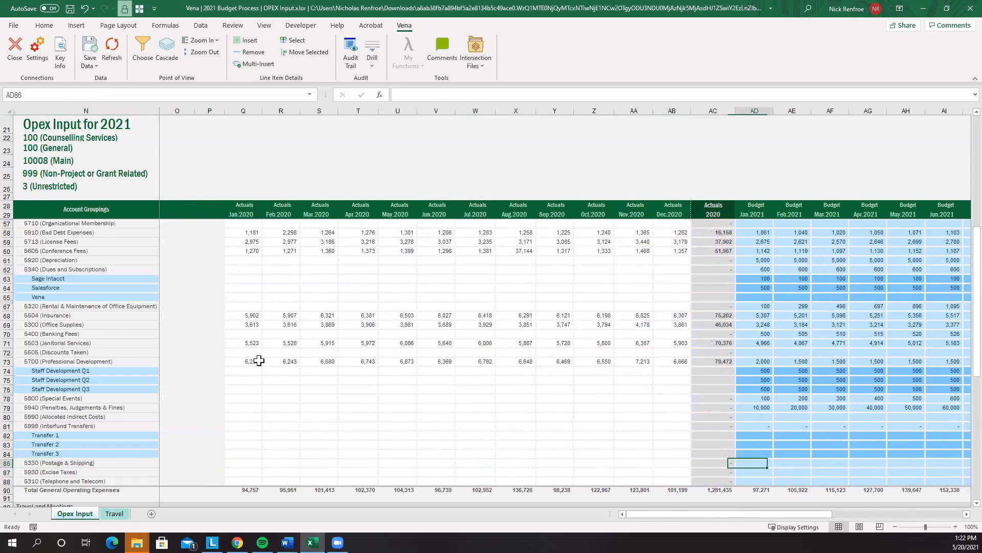
key("Right")
key("Right")
key("Right")
key("Up")
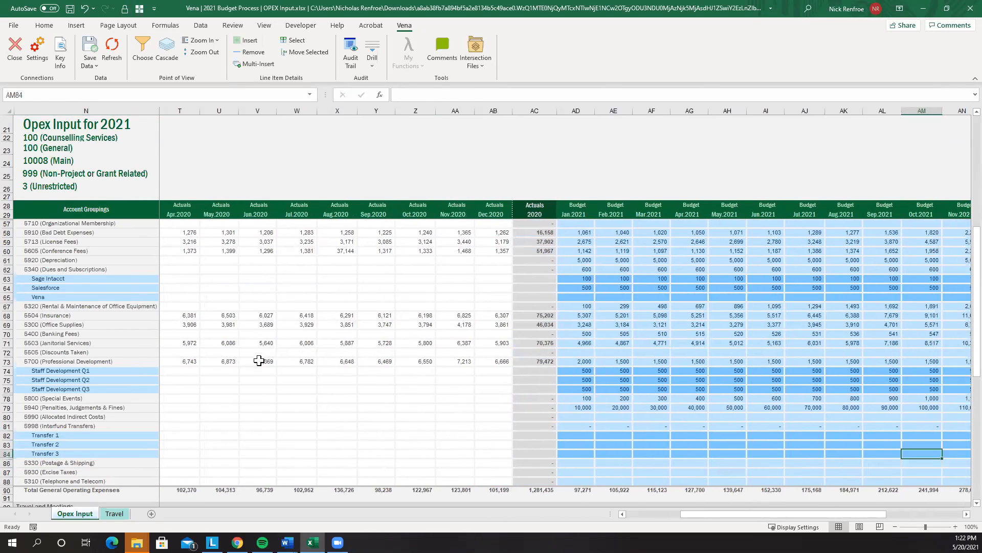
left_click(575, 434)
type("600")
key("Return")
type("644")
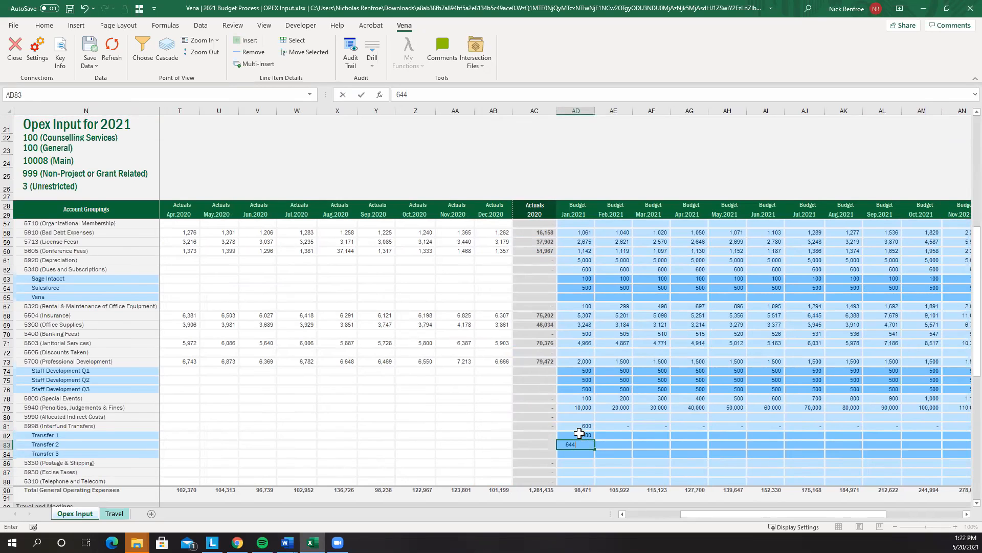
key("Return")
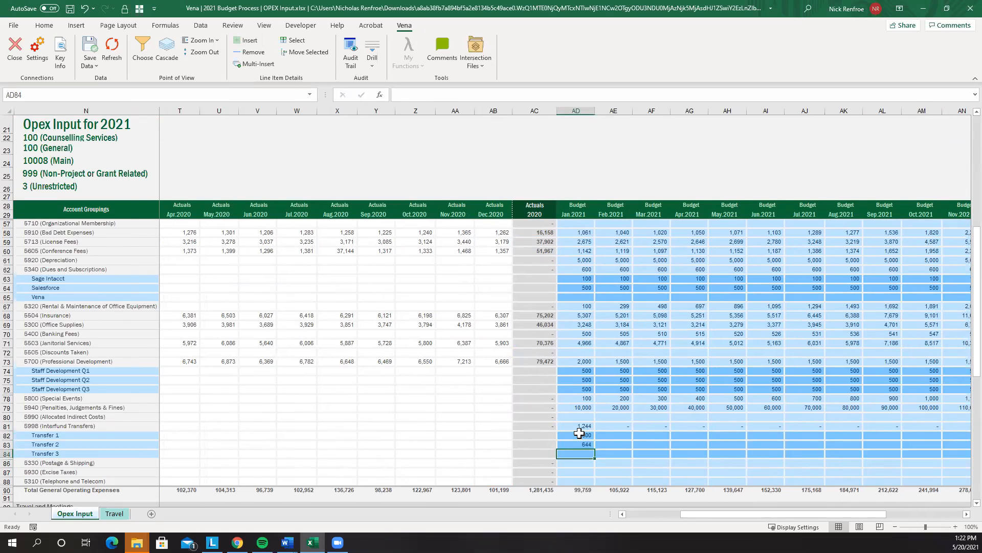
type("1000")
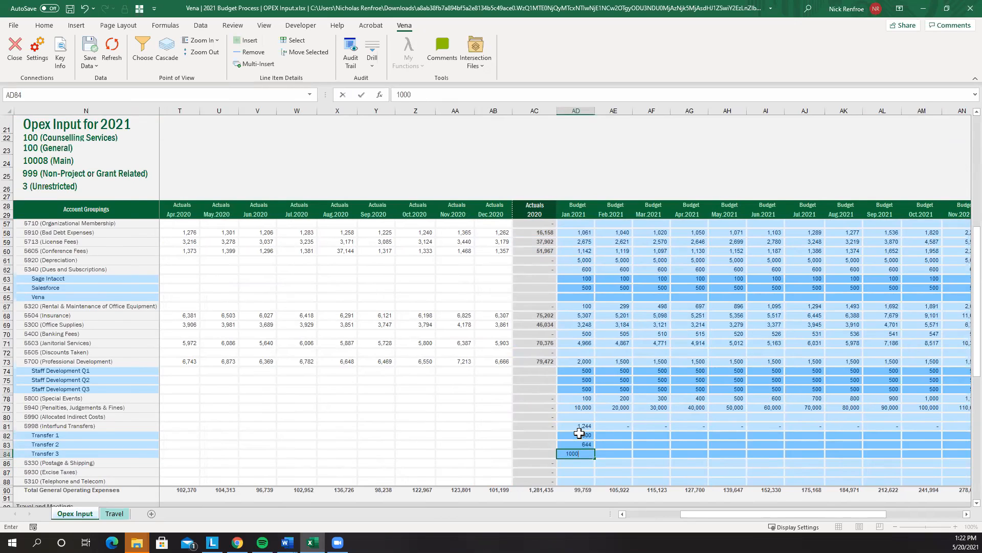
key("Tab")
left_click_drag(704, 516, 765, 492)
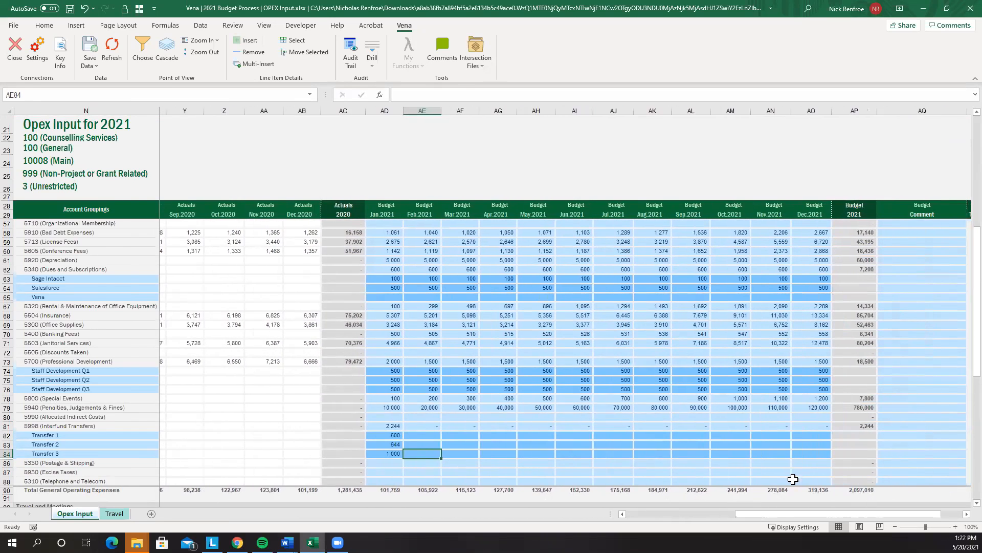
left_click(895, 436)
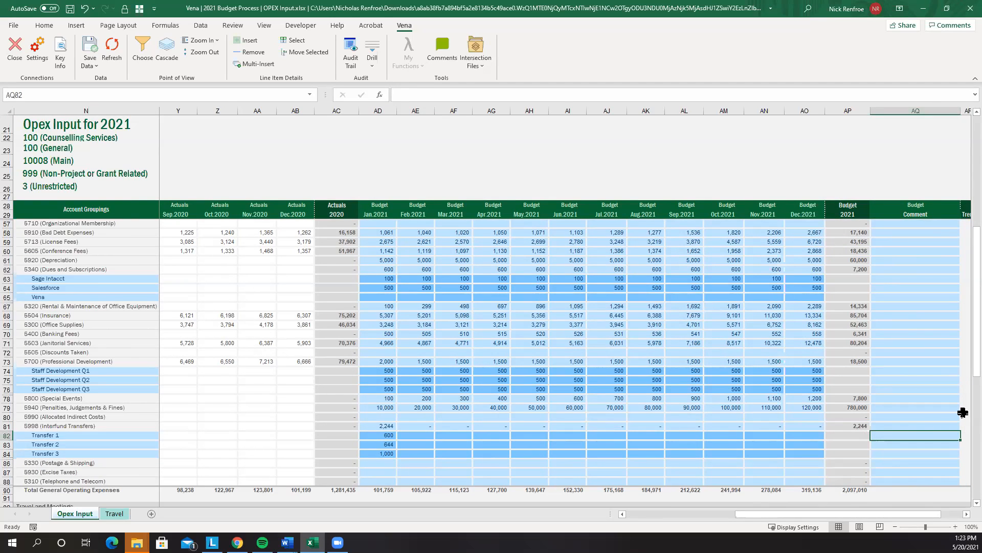
Scroll up the Opex Input sheet and move to the Travel sheet's 2021 Travel Detail Input
scroll(629, 394, "up", 2)
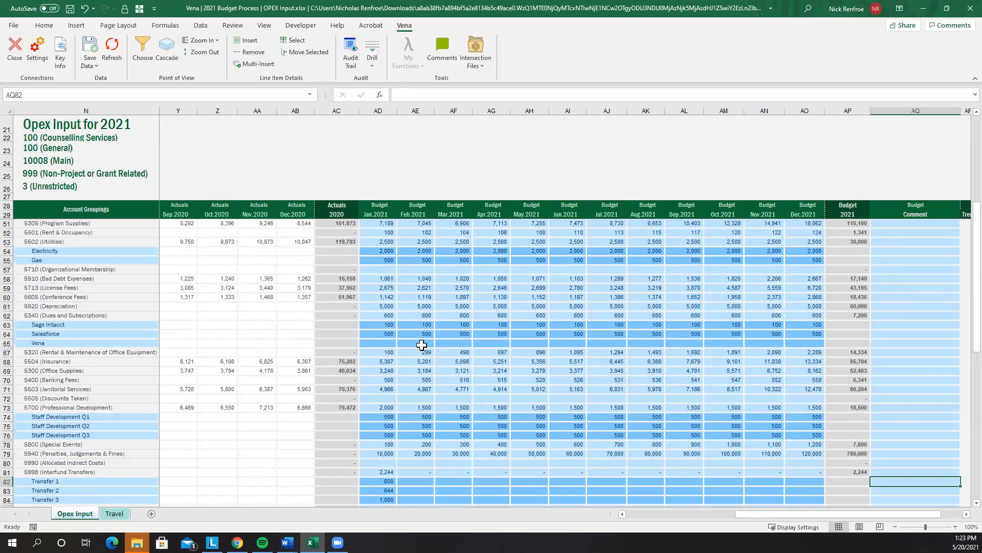
left_click(115, 513)
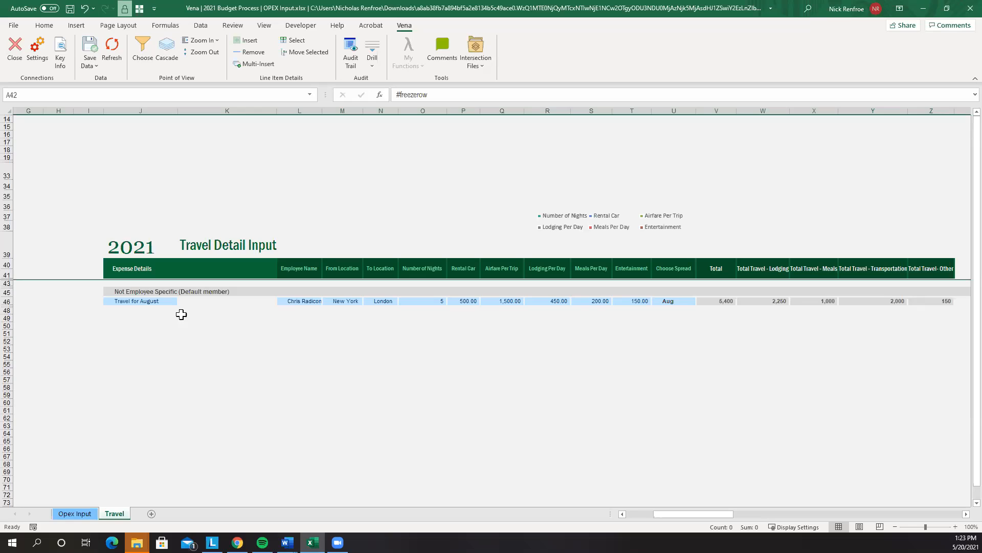
Rename the travel expense description from Travel for August to Travel for July
left_click(136, 293)
left_click(137, 301)
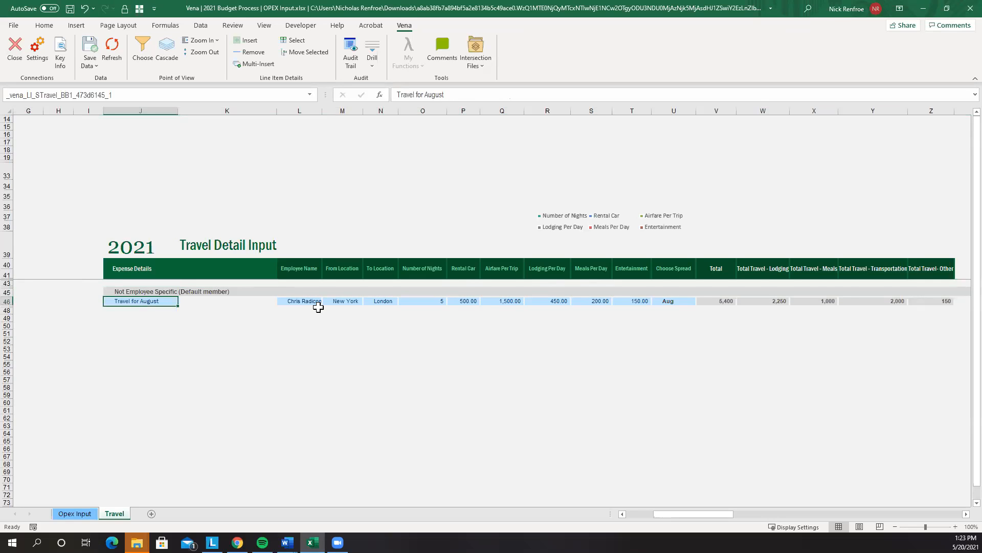
type("Travel for")
key("Up")
key("Up")
key("Up")
key("Up")
key("Up")
key("Up")
key("Down")
key("Down")
key("Down")
key("Down")
key("Down")
key("Down")
left_click(509, 96)
type("July")
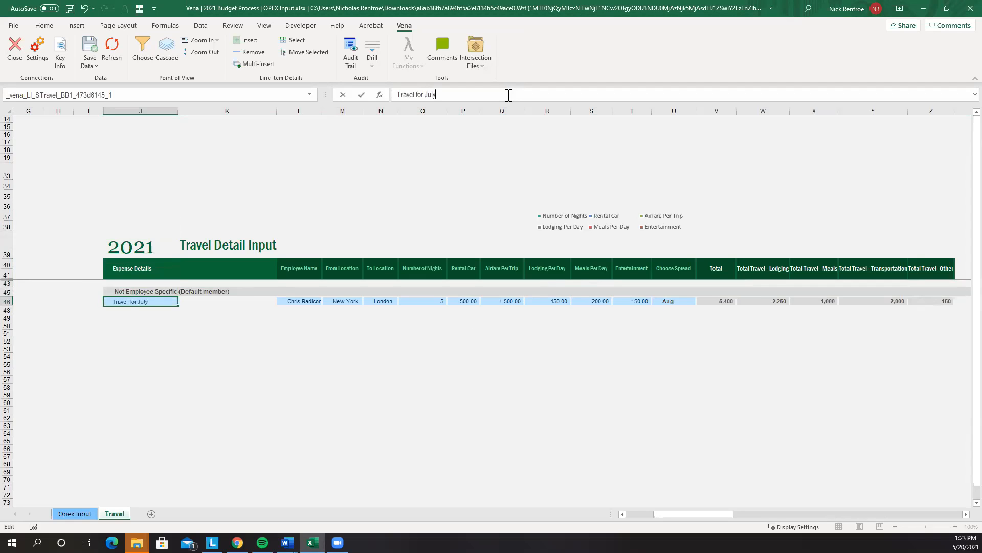
key("Tab")
key("Tab")
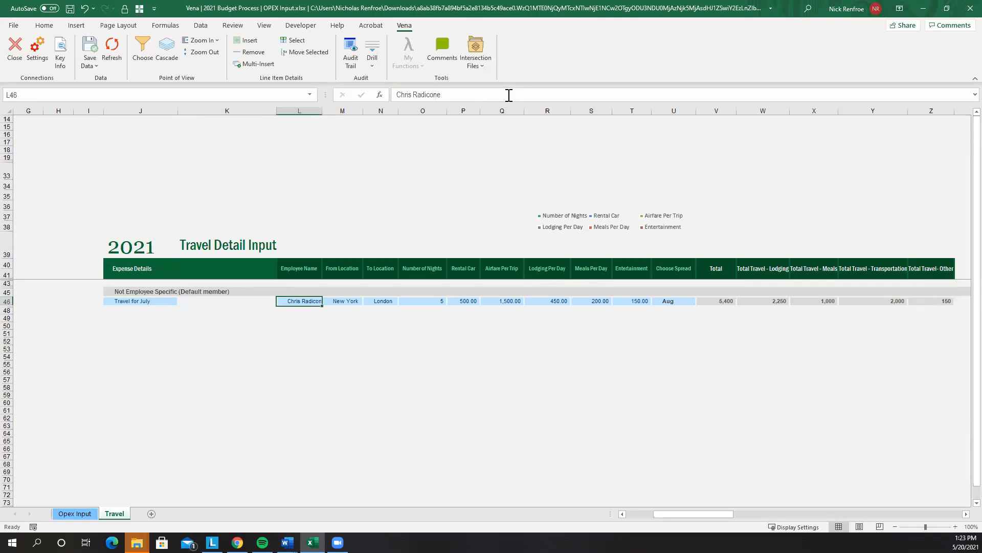
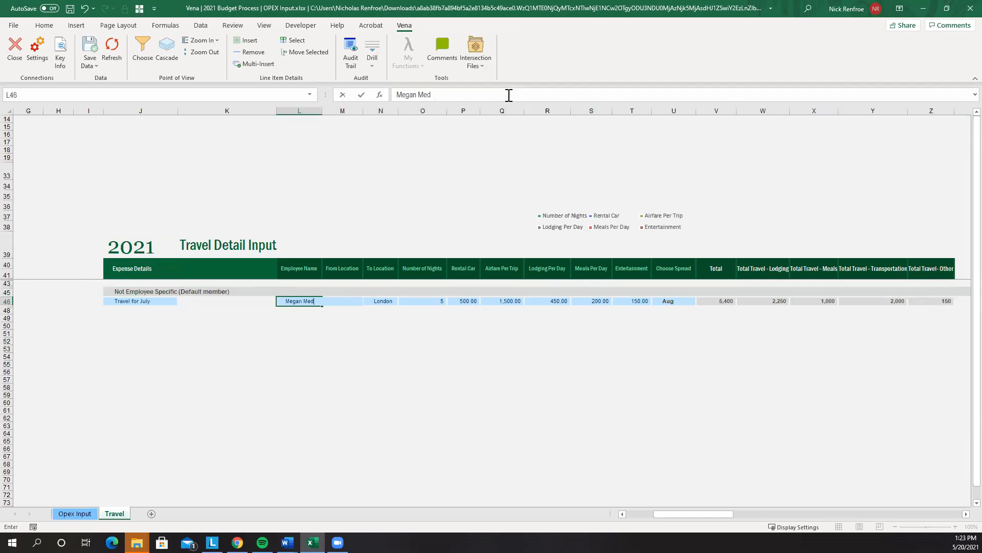
Enter the new employee's name and set the departure city to San Francisco
key("Tab")
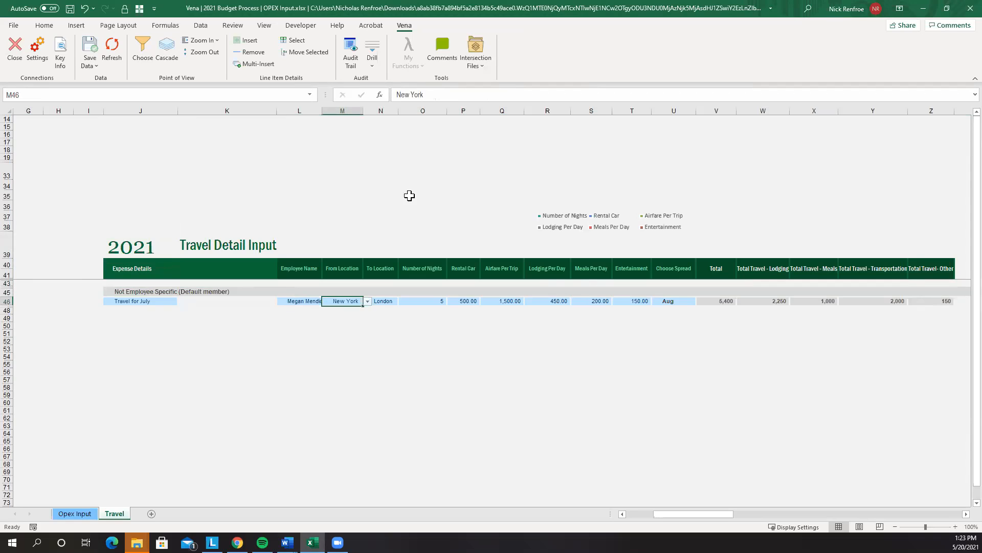
left_click(367, 301)
left_click(357, 323)
key("Tab")
key("Tab")
Set trip costs: rental car 250, airfare 2,500, lodging 750 per day, meals 250 per day
left_click(467, 301)
type("10")
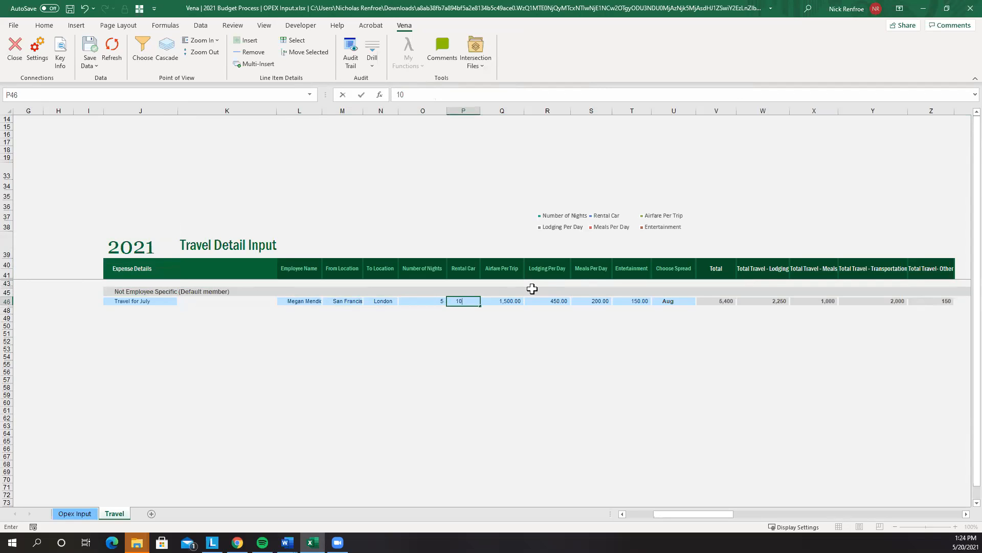
key("BackSpace")
key("BackSpace")
type("2500")
key("Tab")
type("2500")
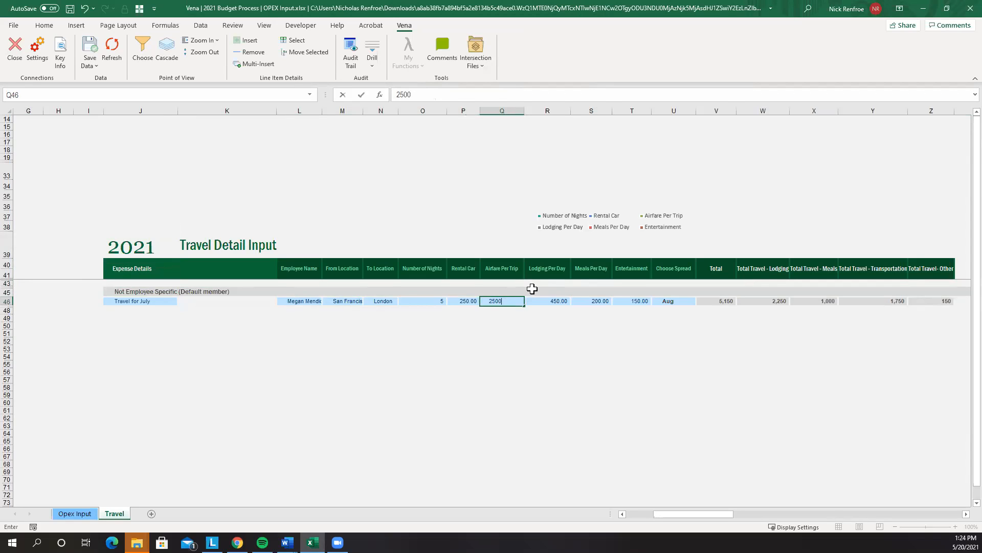
key("Tab")
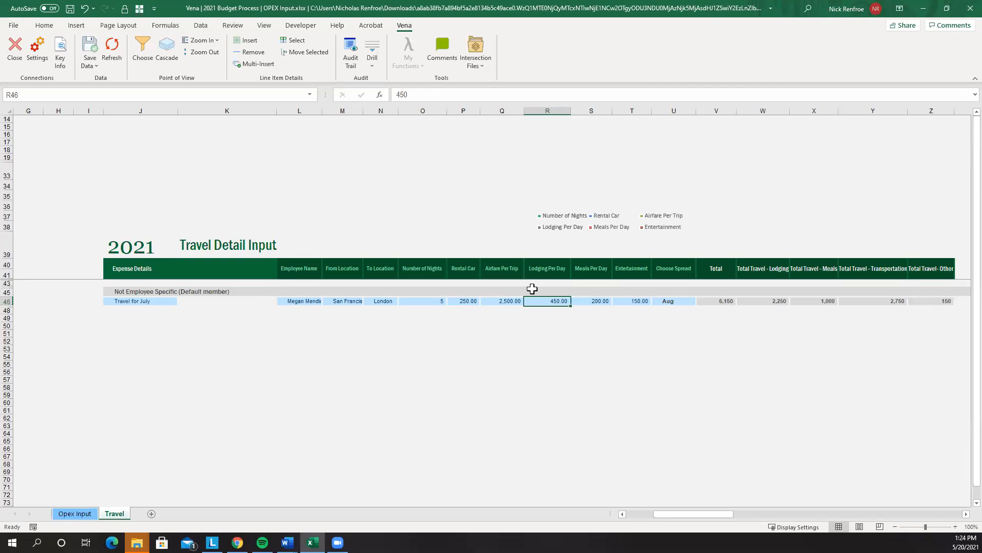
type("750")
key("Tab")
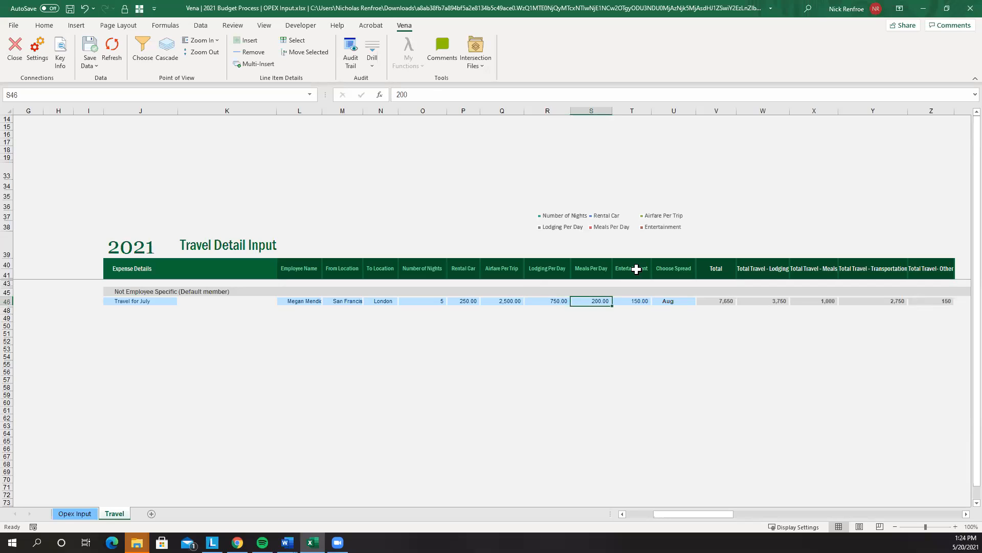
type("250")
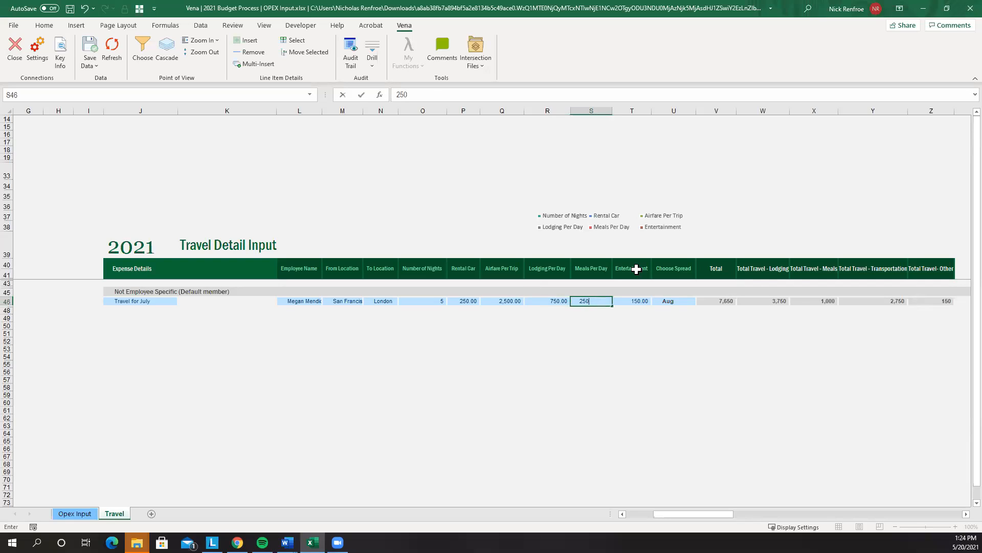
key("Tab")
Choose the Even spread for the trip
left_click(673, 300)
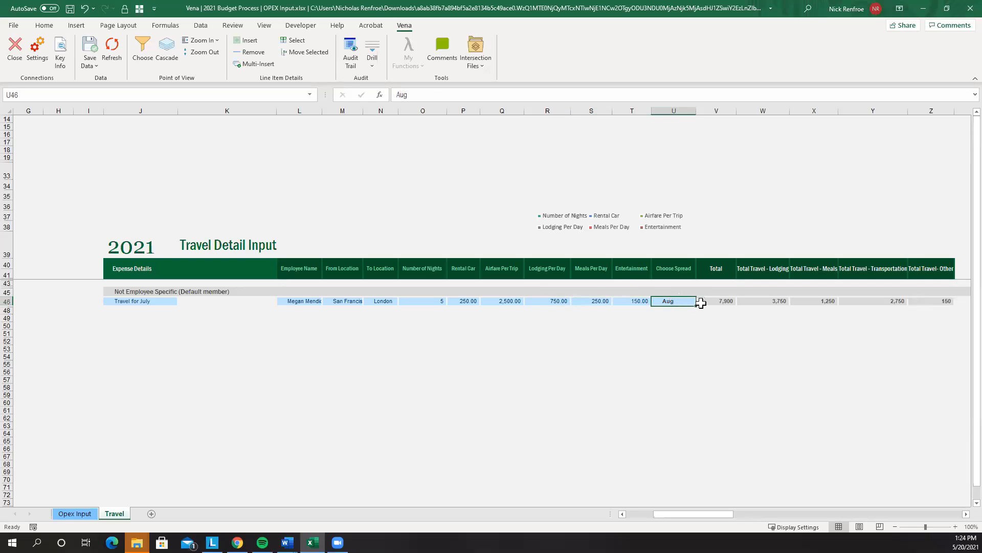
left_click(701, 302)
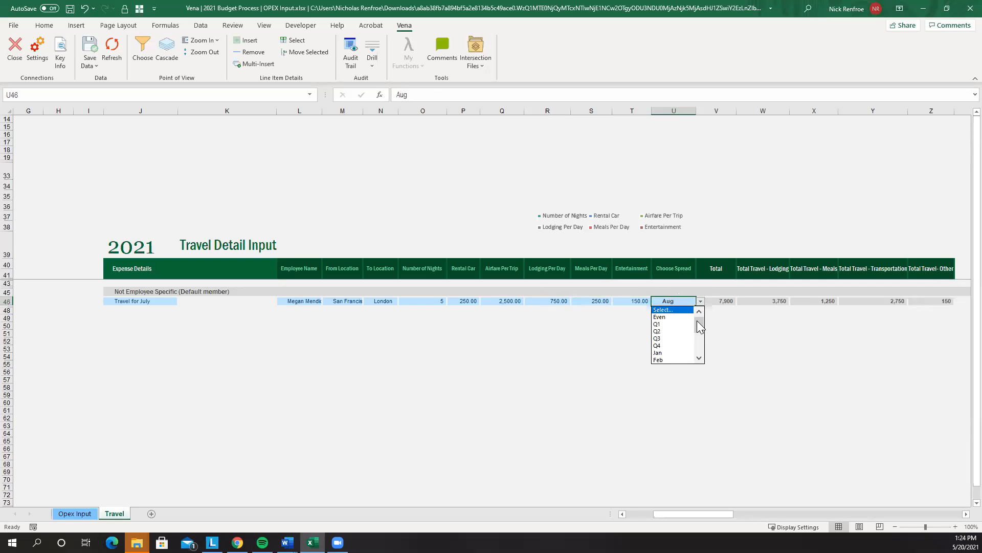
mouse_move(700, 323)
left_mouse_down()
mouse_move(699, 345)
mouse_move(700, 329)
left_mouse_up()
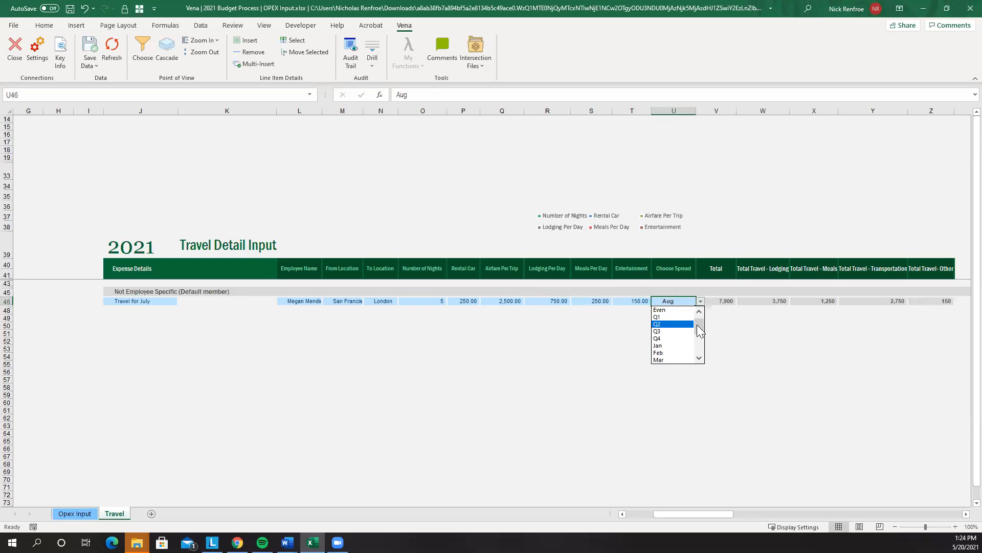
left_click(673, 311)
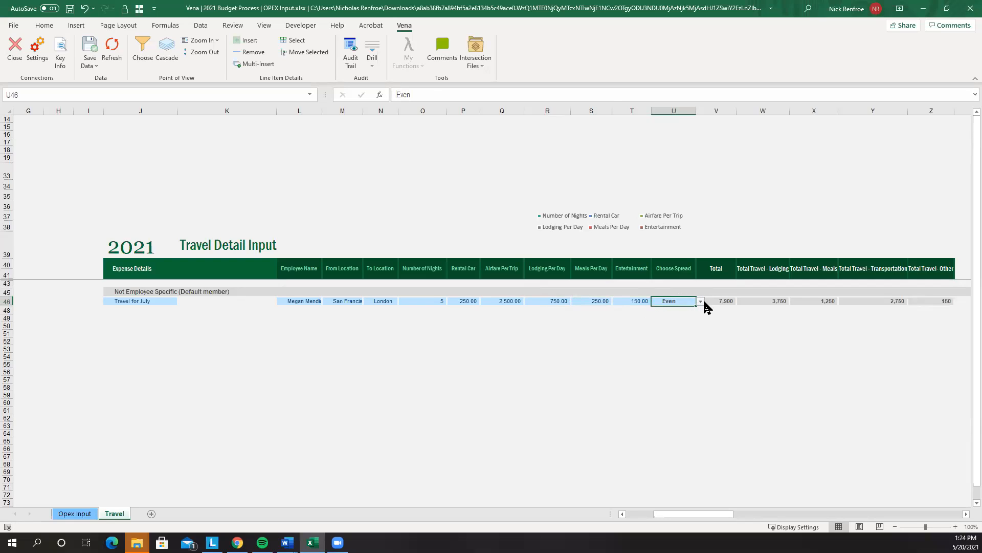
left_click(604, 355)
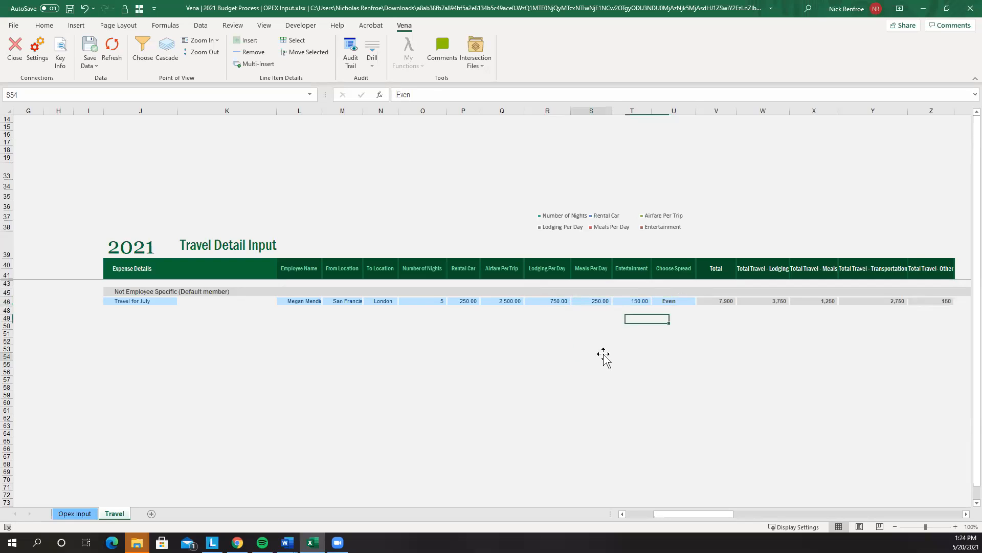
Save the travel data to Vena and check the 2021 Total Travel and Meetings on Opex Input
left_click(90, 49)
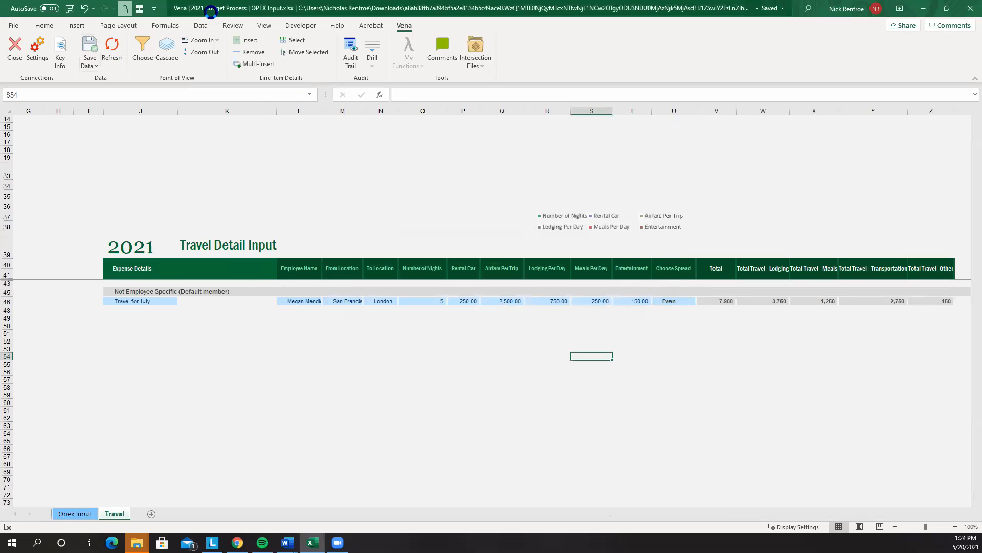
left_click(105, 48)
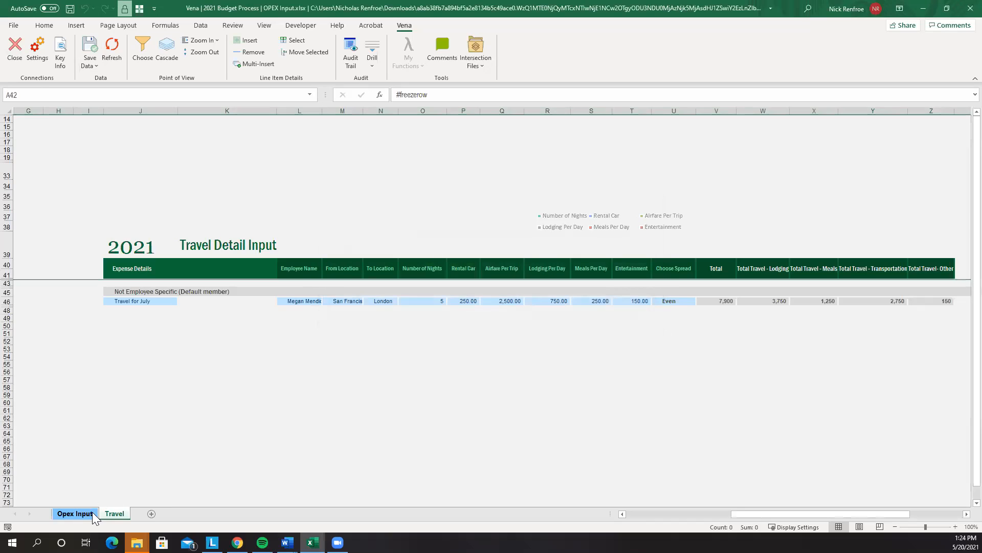
left_click(75, 513)
scroll(276, 368, "down", 15)
scroll(307, 379, "up", 5)
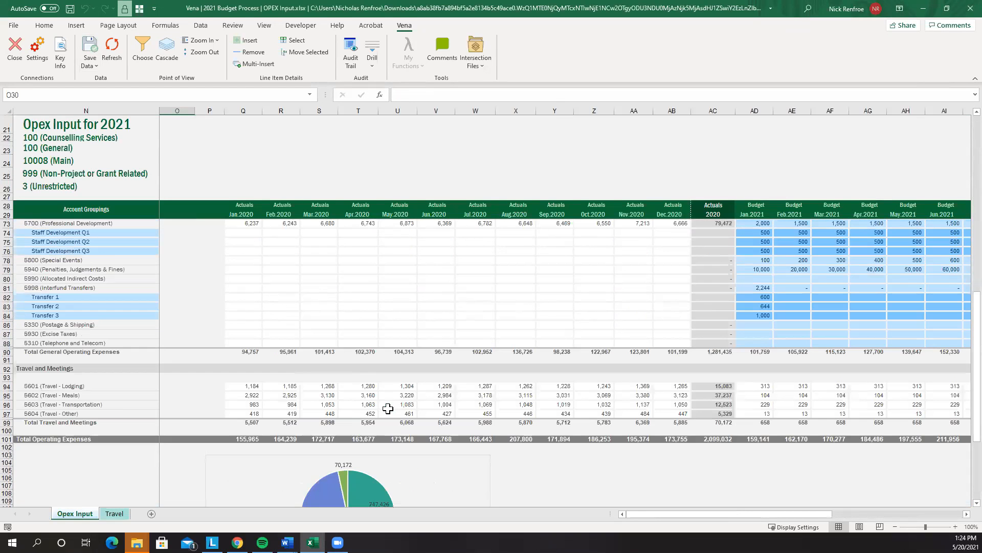
left_click_drag(695, 513, 785, 493)
left_click(932, 422)
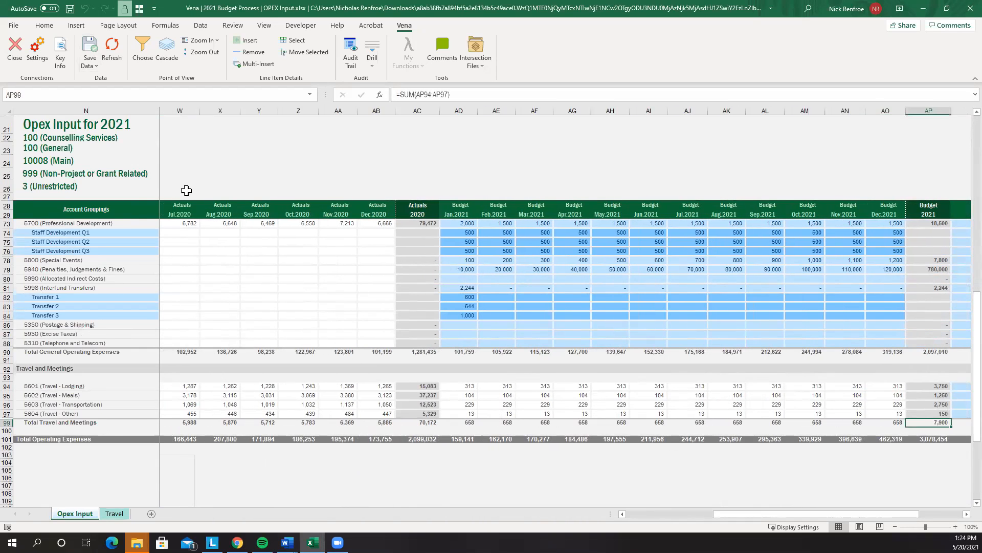
Compare the 7,900 trip total on Travel with the monthly travel figures, including January lodging
left_click(114, 513)
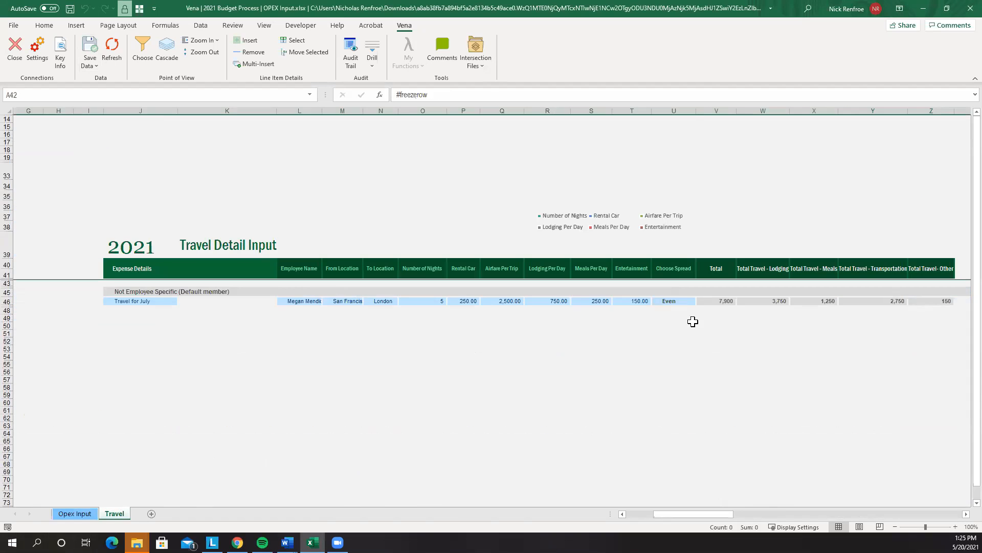
left_click(705, 302)
left_click(68, 514)
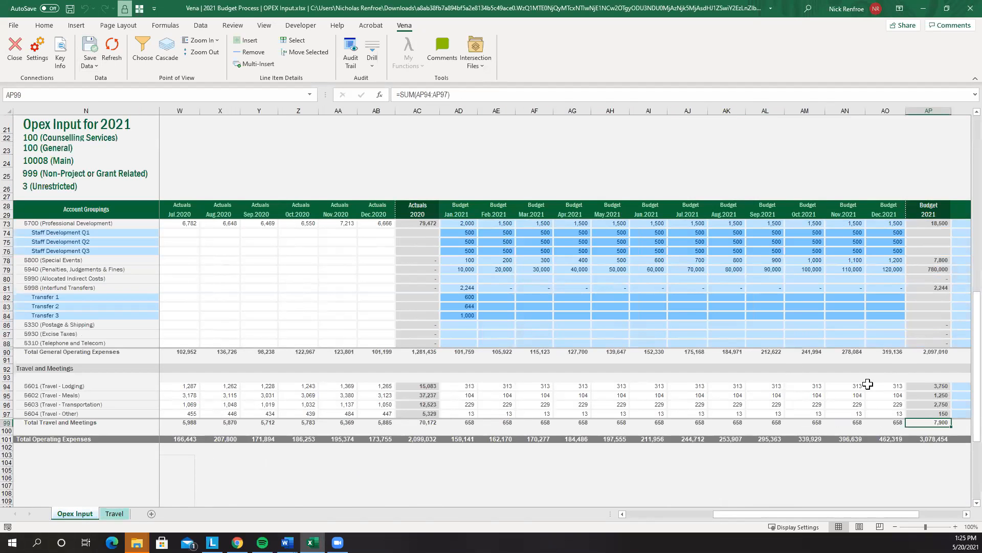
left_click_drag(463, 386, 886, 407)
left_click(869, 416)
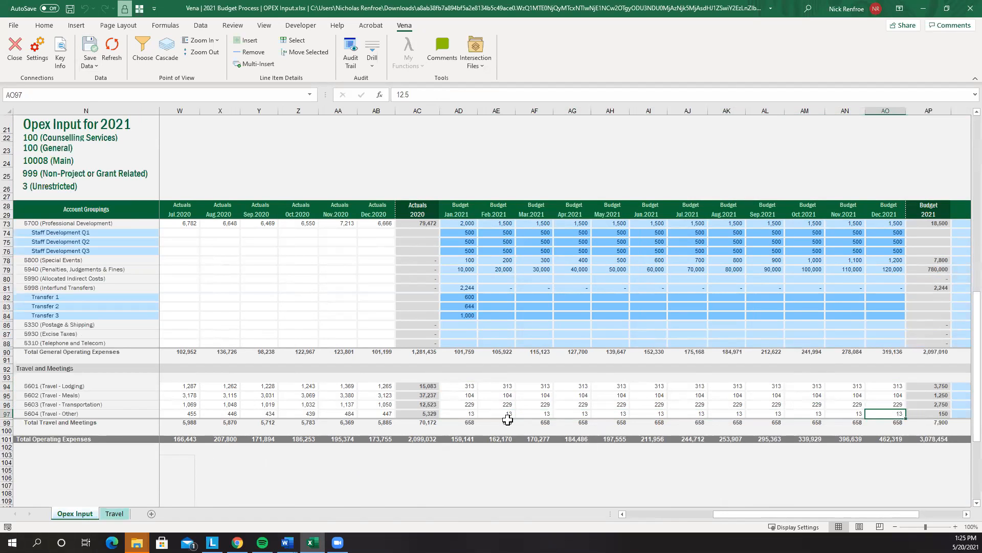
left_click(459, 387)
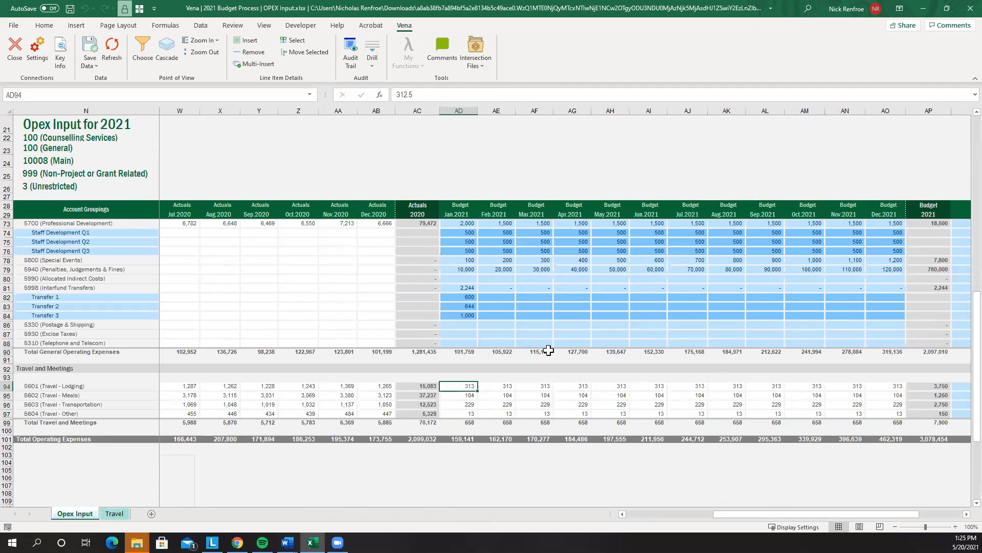
Select the 52,120 October 2020 Consulting Fees actual and drill through to its transactions
scroll(563, 348, "up", 14)
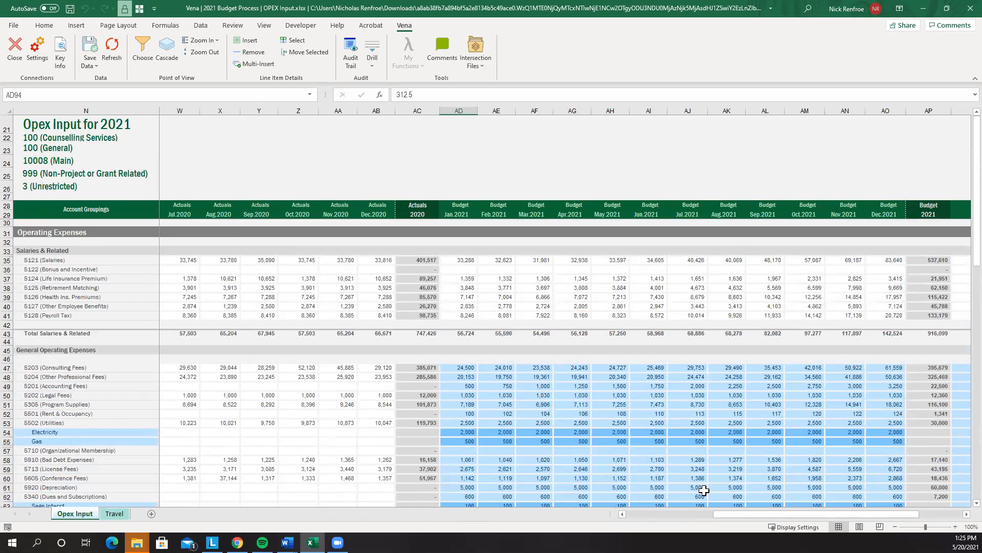
left_click_drag(739, 513, 633, 513)
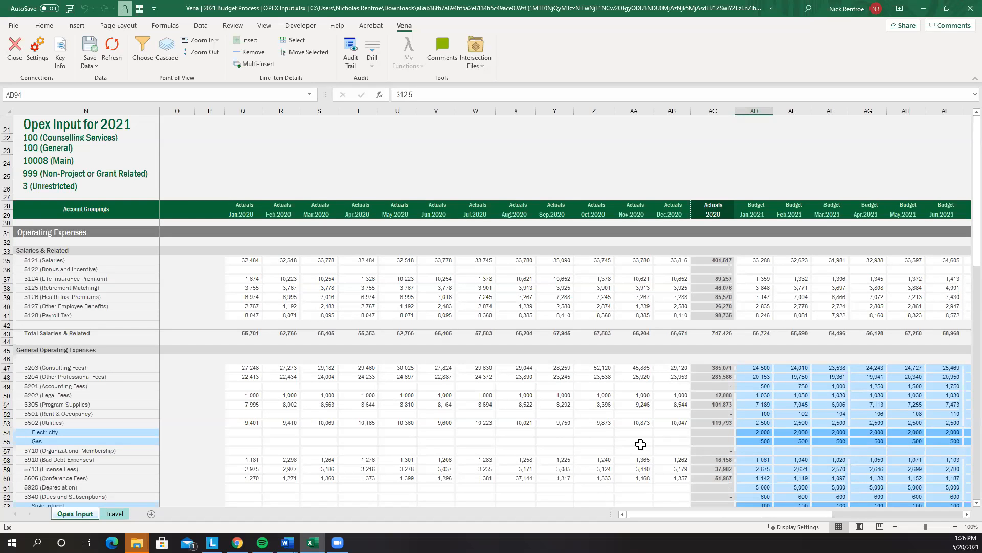
left_click(596, 367)
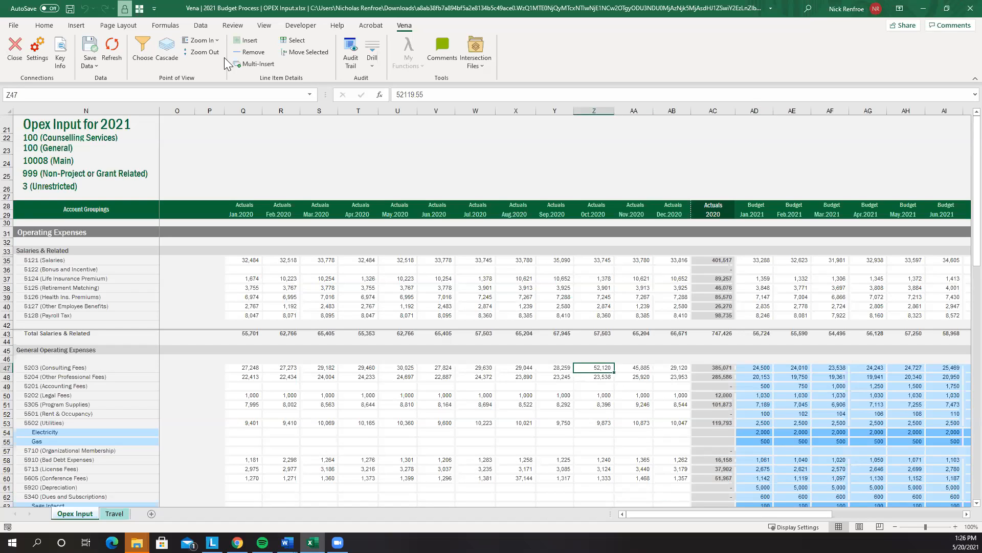
left_click(377, 45)
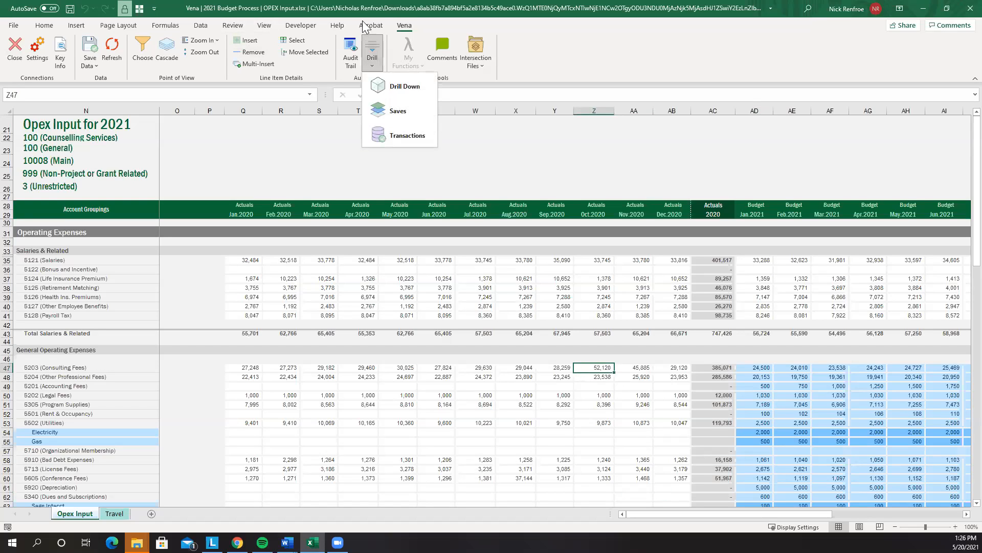
left_click(404, 135)
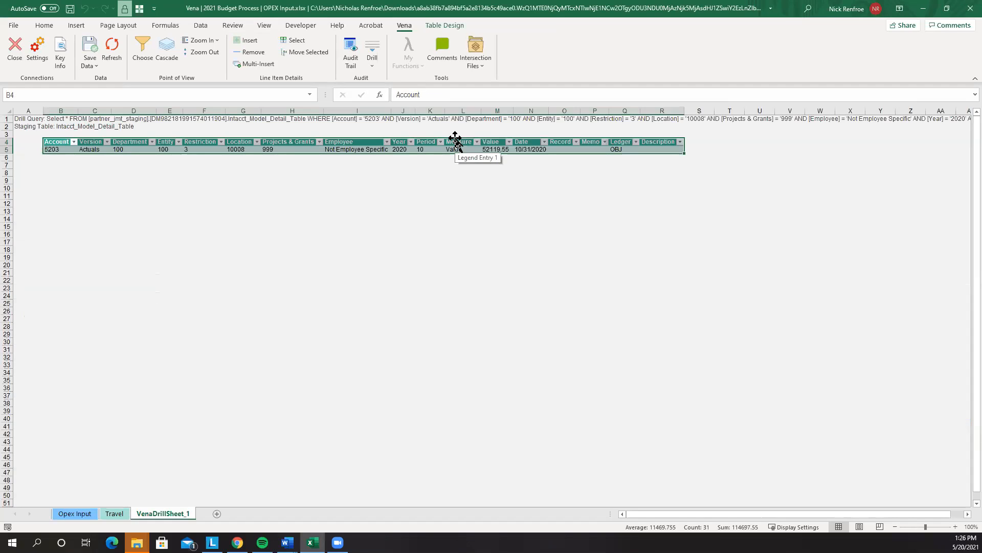
Review the single 52,119.55 transaction row for account 5203 with ledger OBJ
left_click(364, 195)
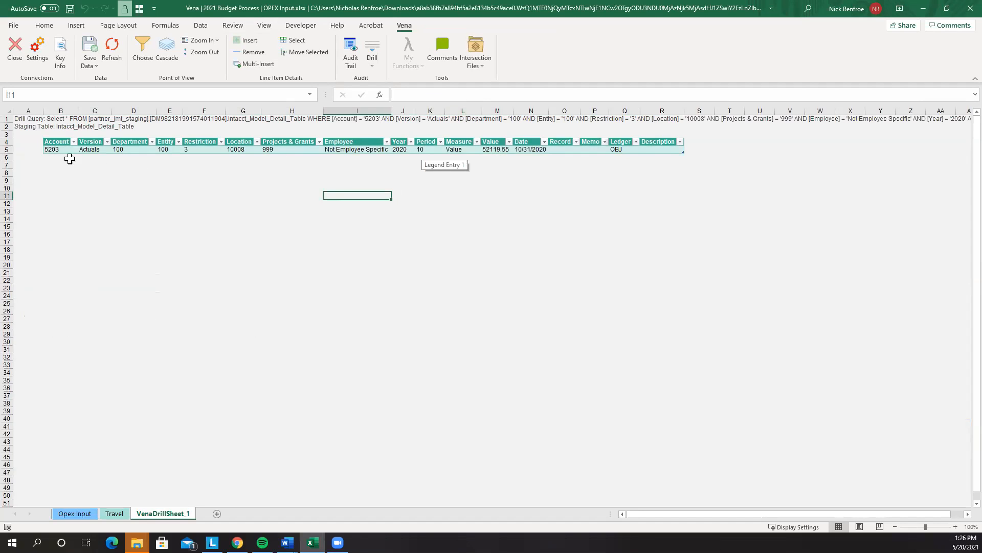
left_click(62, 142)
left_click(615, 148)
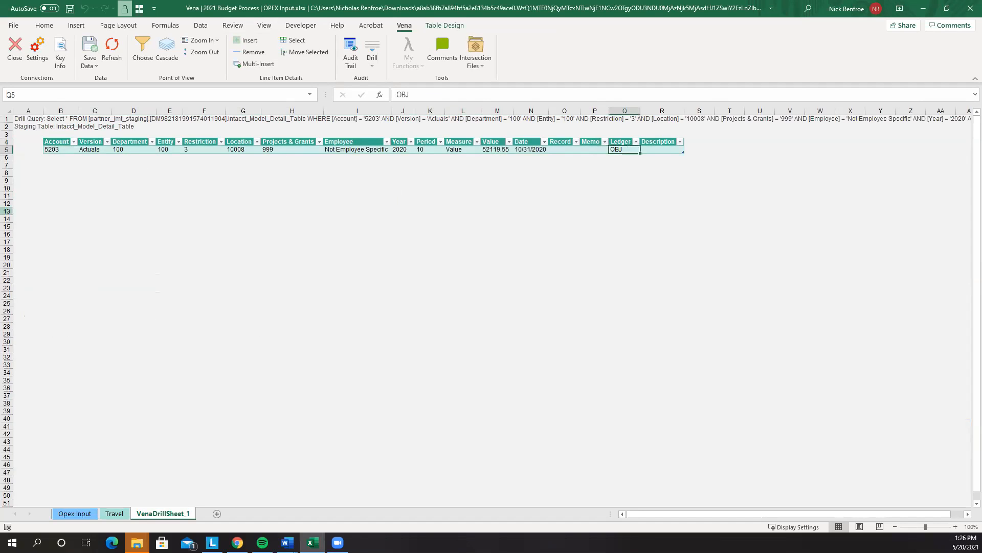
left_click(50, 149)
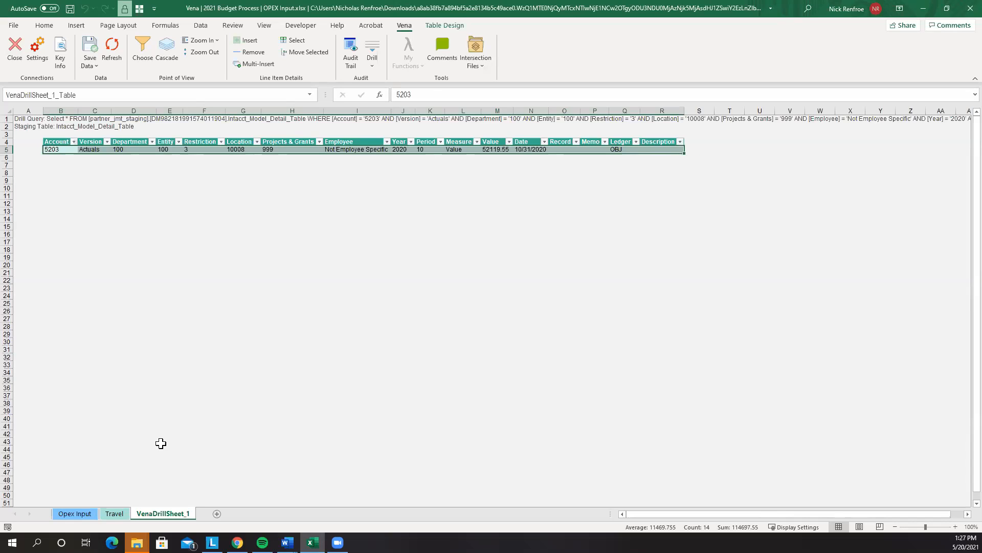
Delete the VenaDrillSheet_1 tab and return to the Opex Input sheet
right_click(179, 513)
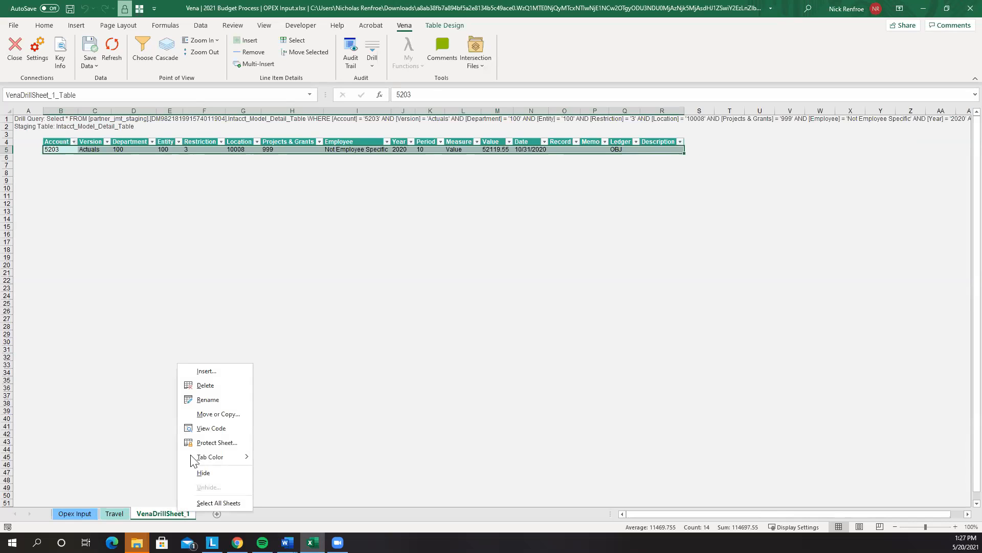
left_click(206, 385)
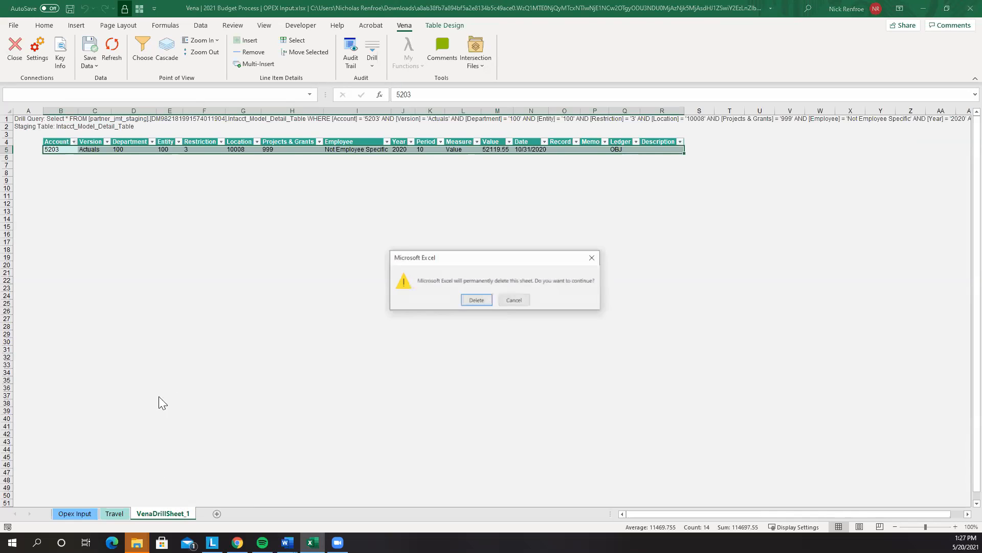
left_click(475, 301)
left_click(73, 513)
scroll(397, 486, "down", 6)
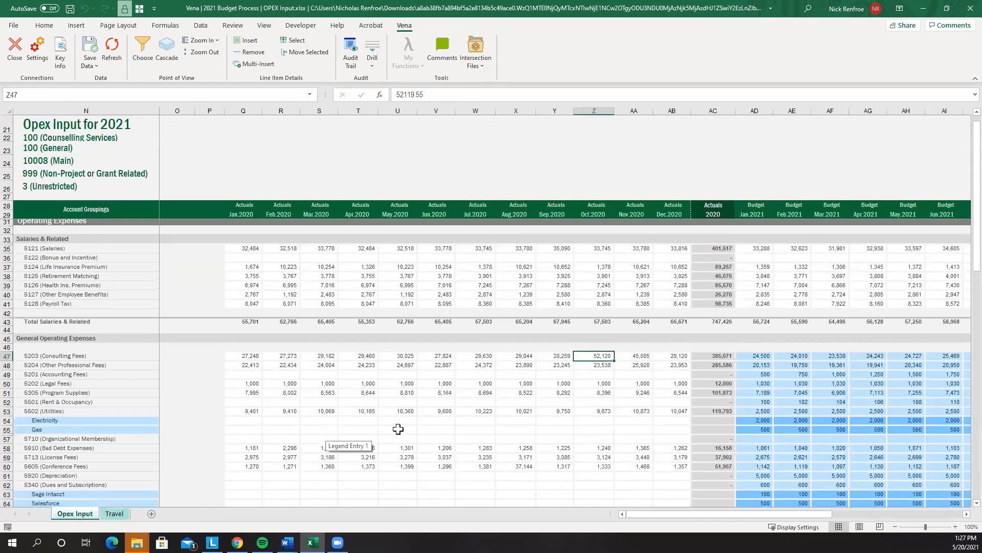
Save Opex Input data to Vena, review page options keeping project 999, then close the workbook
scroll(491, 368, "up", 4)
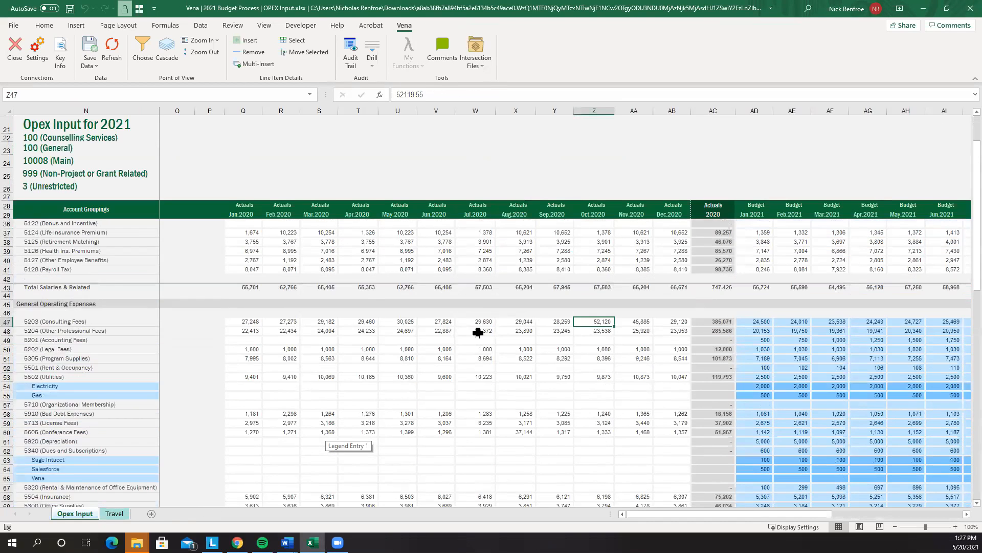
left_click(91, 47)
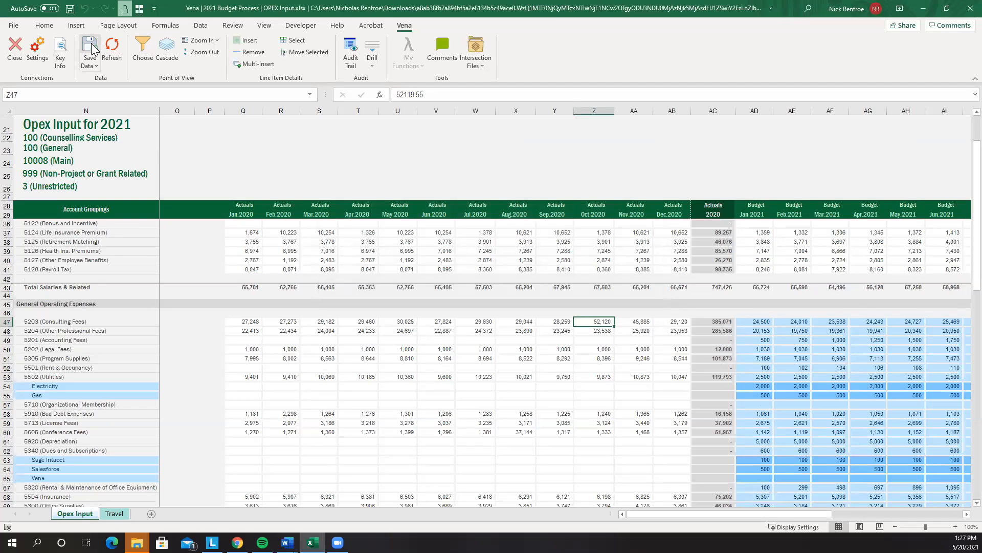
left_click(142, 51)
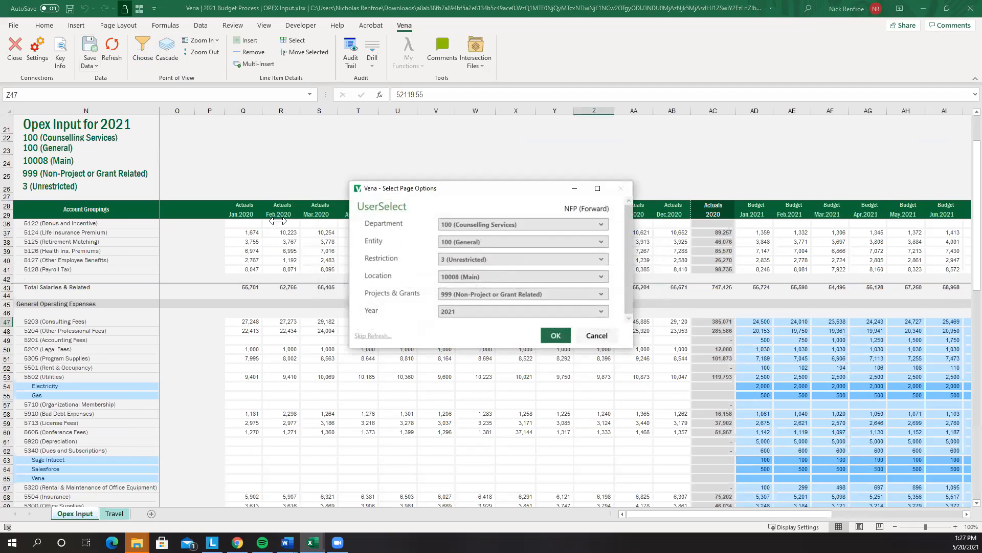
left_click(439, 294)
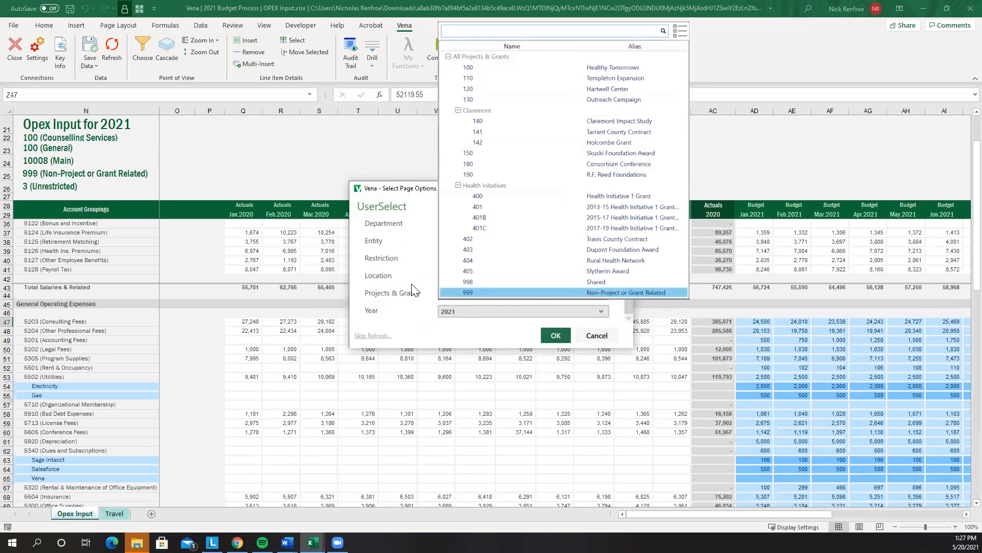
left_click(441, 292)
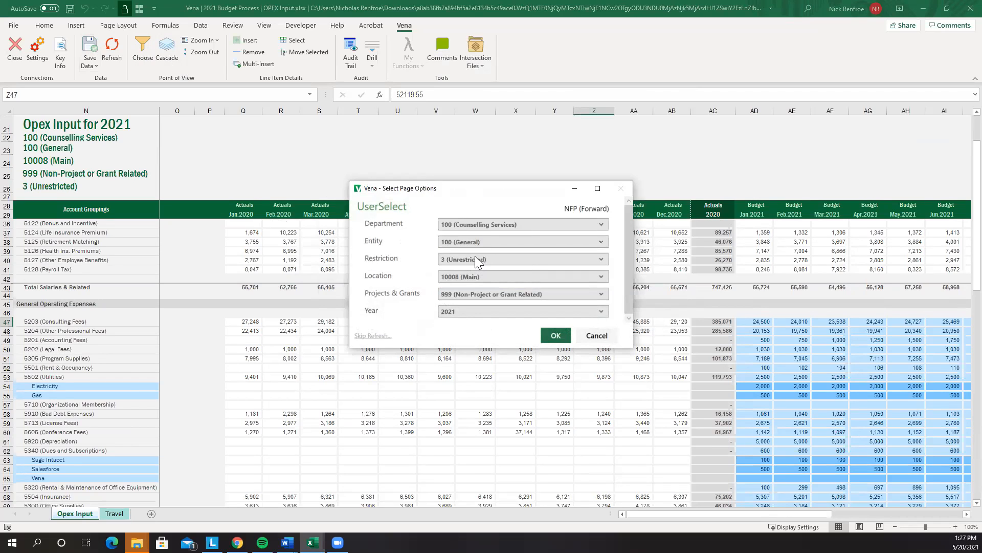
left_click(598, 337)
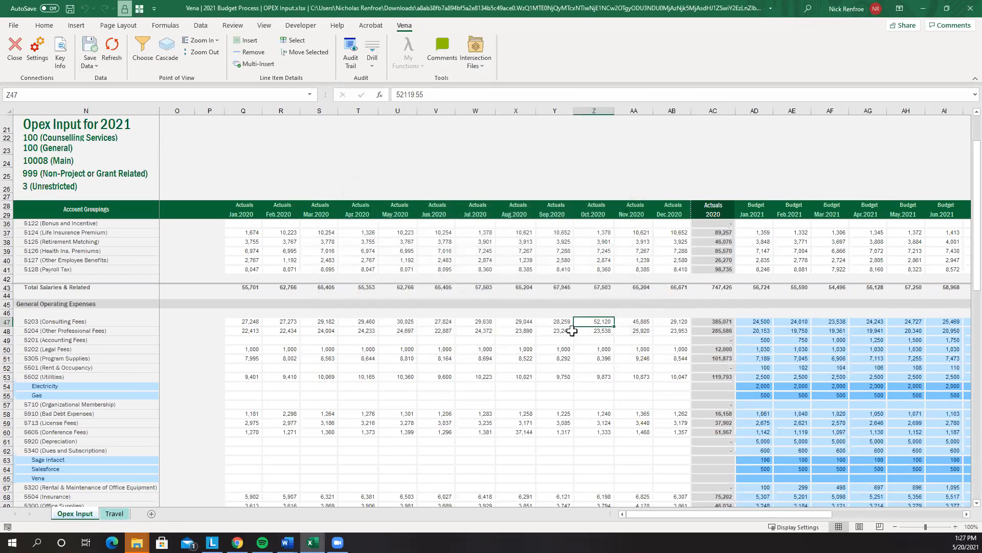
left_click(967, 9)
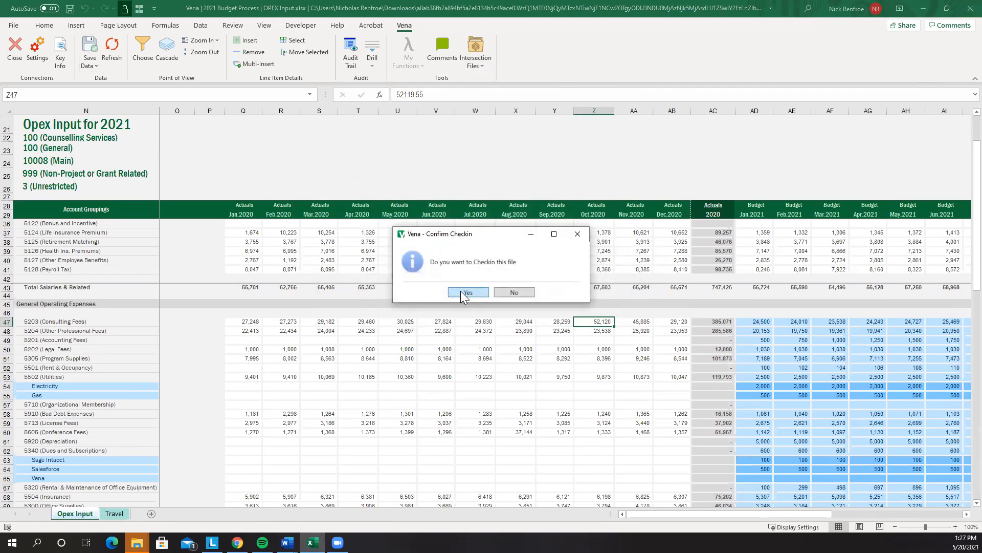
Answer Yes to Confirm Checkin so OPEX Input.xlsx is checked back in
left_click(462, 291)
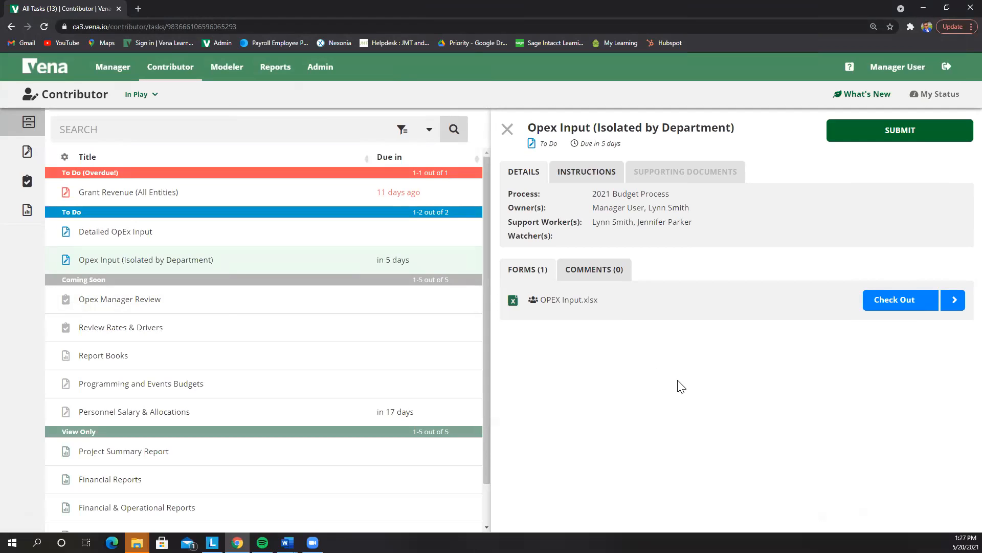
Download Budget vs. Actuals.xlsx from the Financial Reports task and open it in Excel
scroll(149, 287, "down", 1)
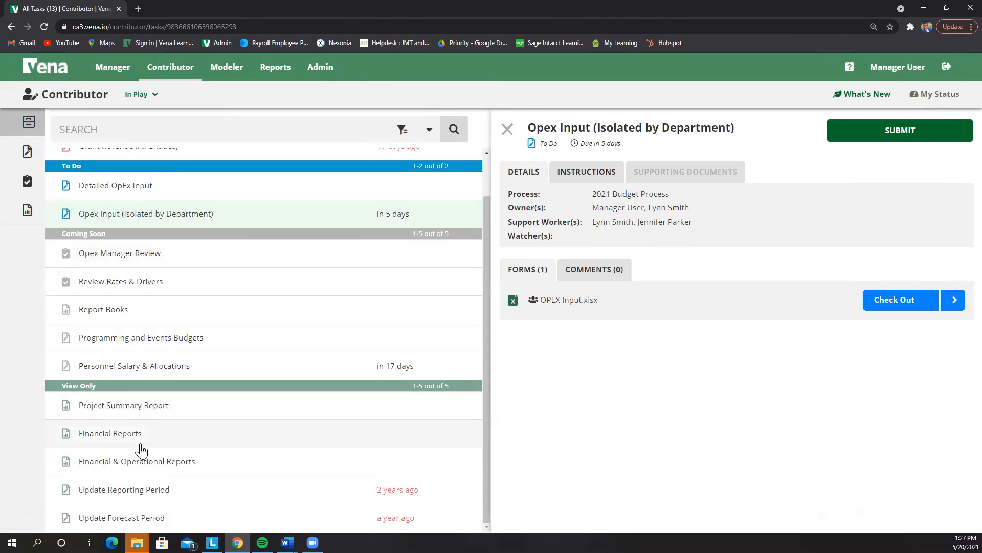
left_click(142, 443)
left_click(168, 468)
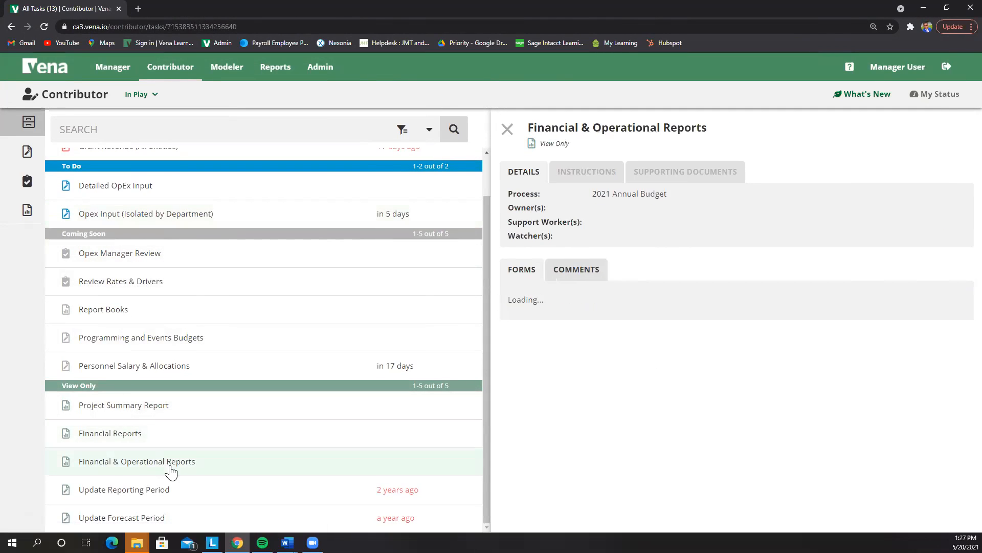
left_click(199, 433)
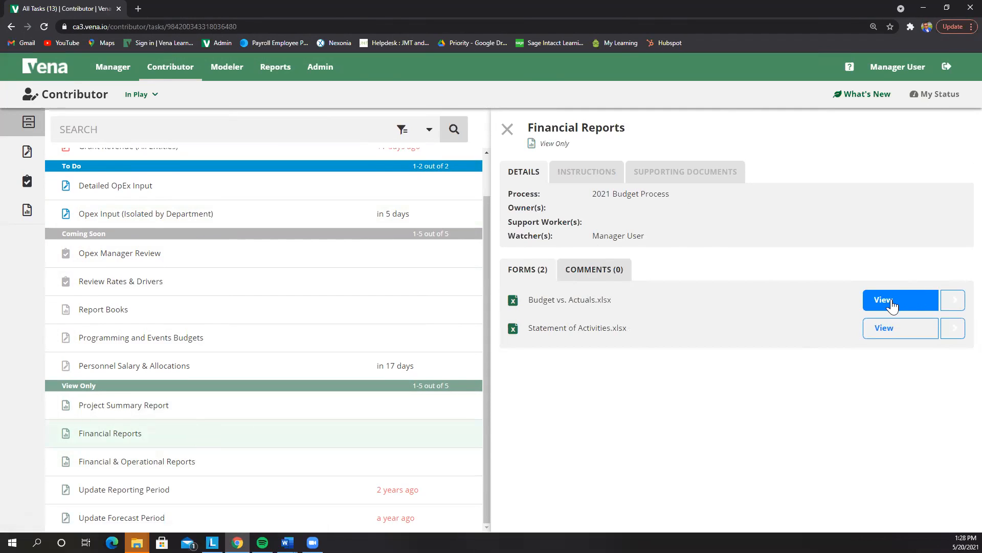
left_click(891, 305)
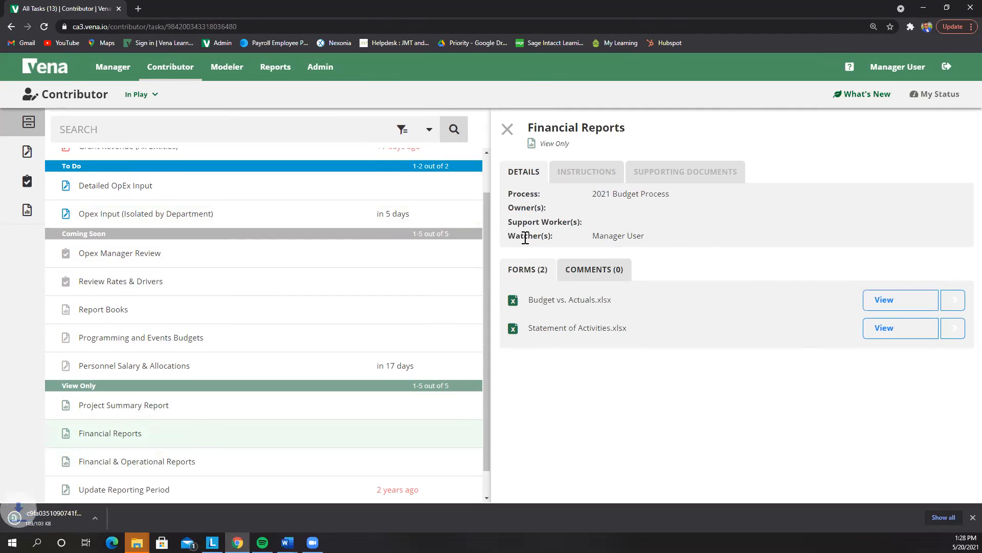
left_click(53, 518)
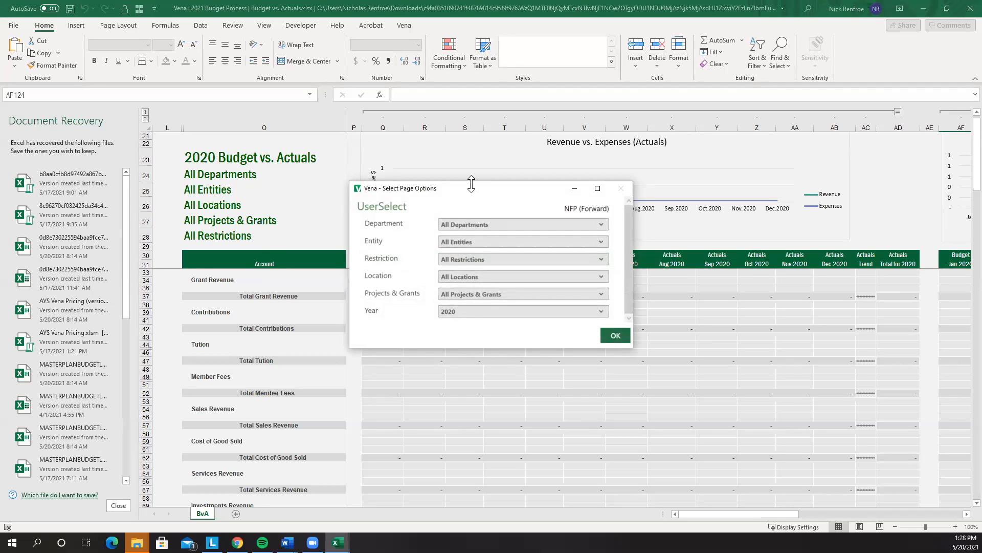
Keep All Departments, set the Year page option to 2021, and reload the report
left_click(471, 230)
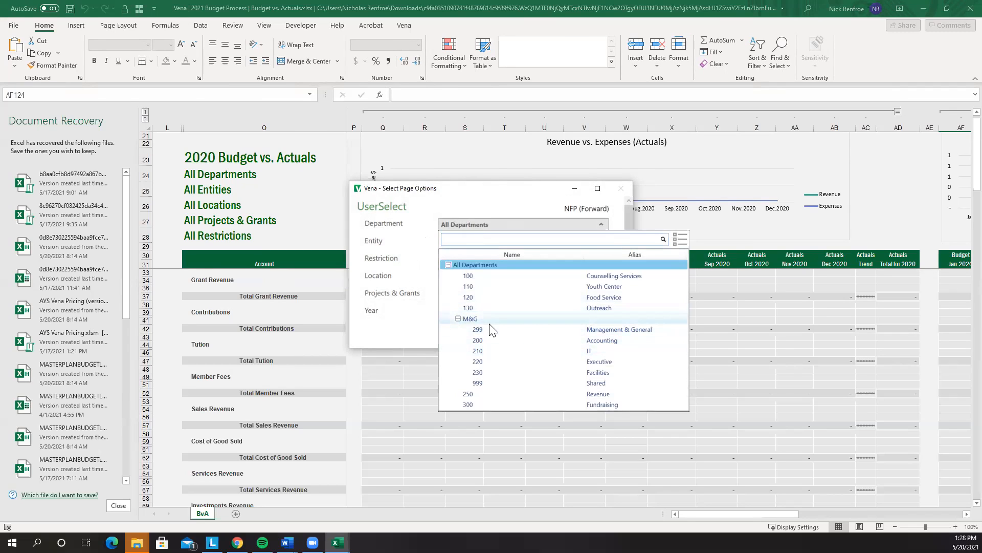
left_click(406, 303)
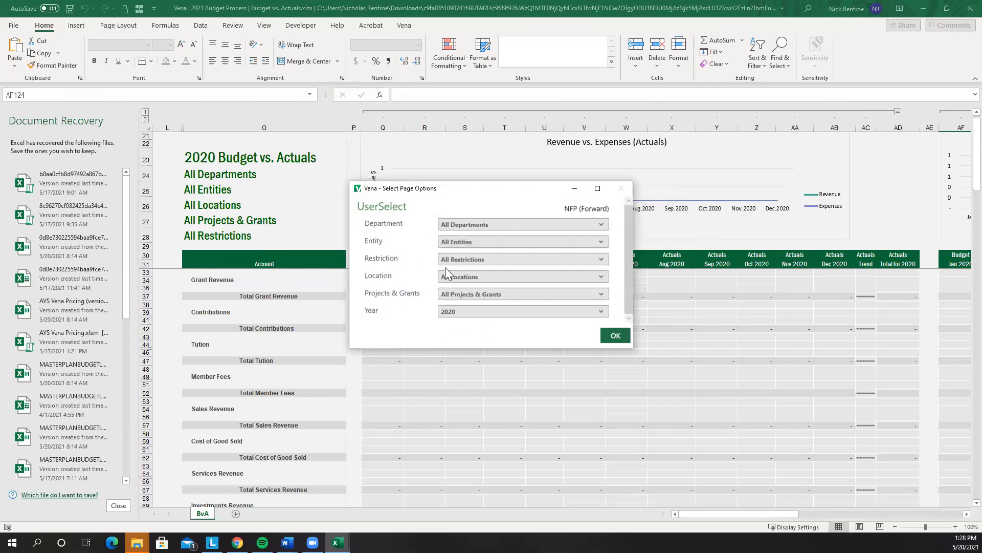
left_click(463, 310)
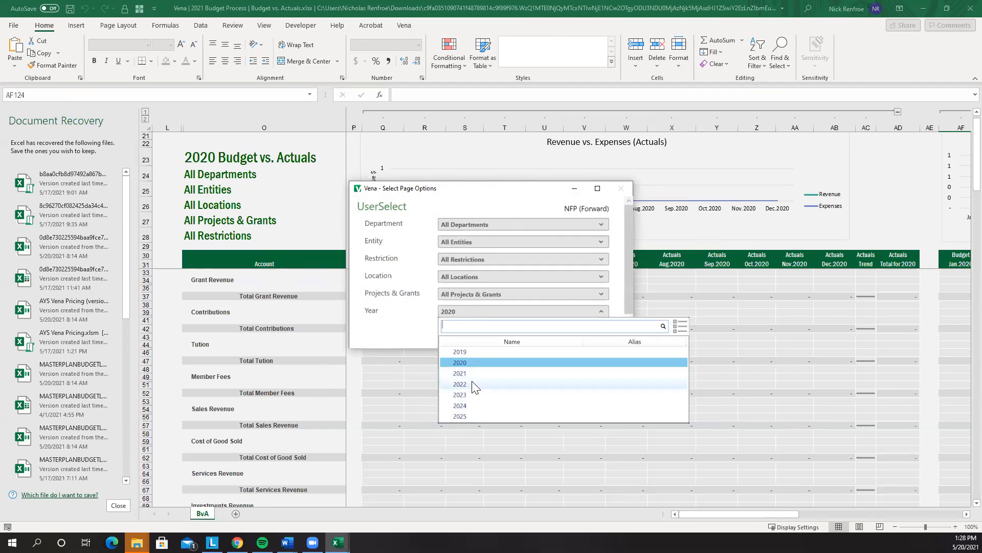
left_click(465, 374)
left_click(615, 337)
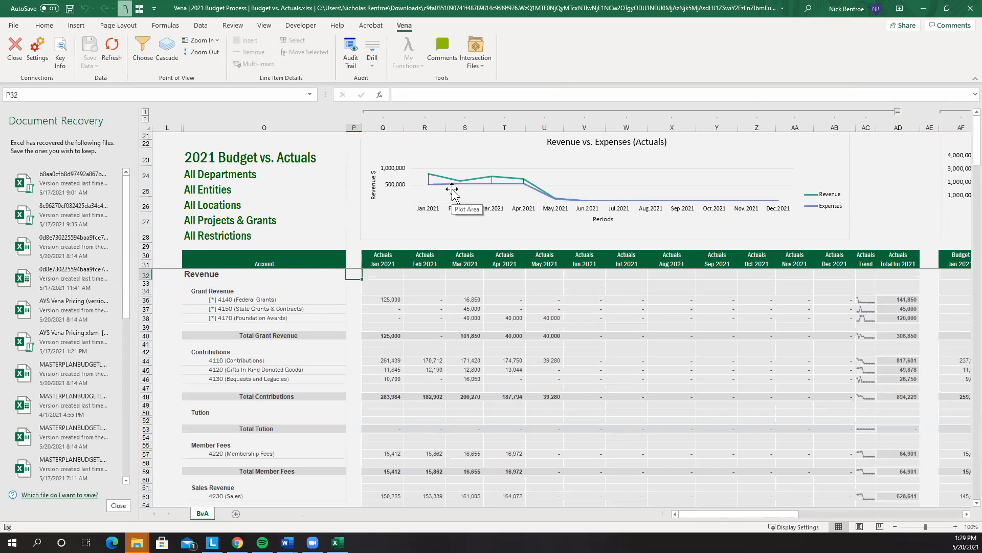
Widen budget columns AF:AS so the hashed 2021 expense totals display as numbers
scroll(645, 377, "down", 3)
scroll(645, 408, "up", 3)
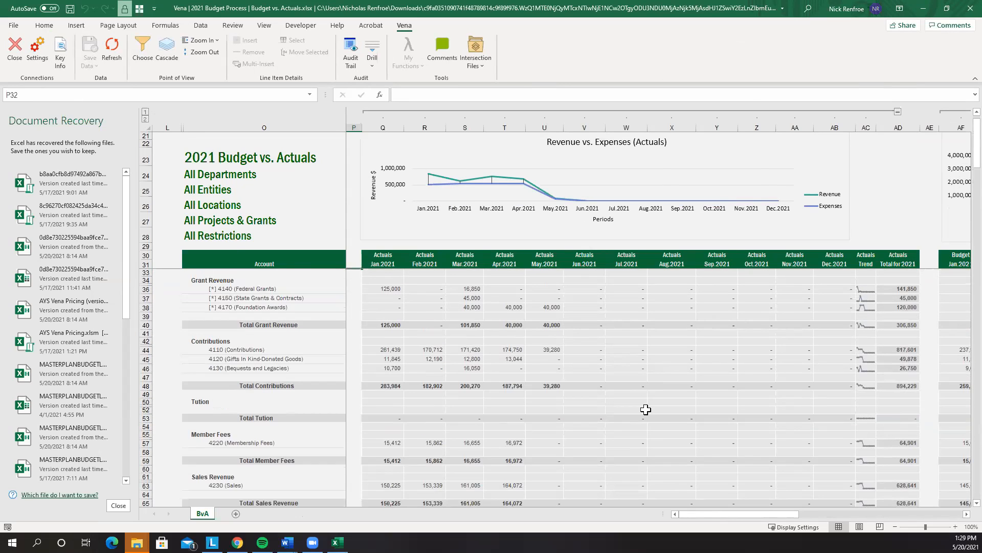
left_click_drag(736, 515, 669, 288)
scroll(670, 291, "down", 12)
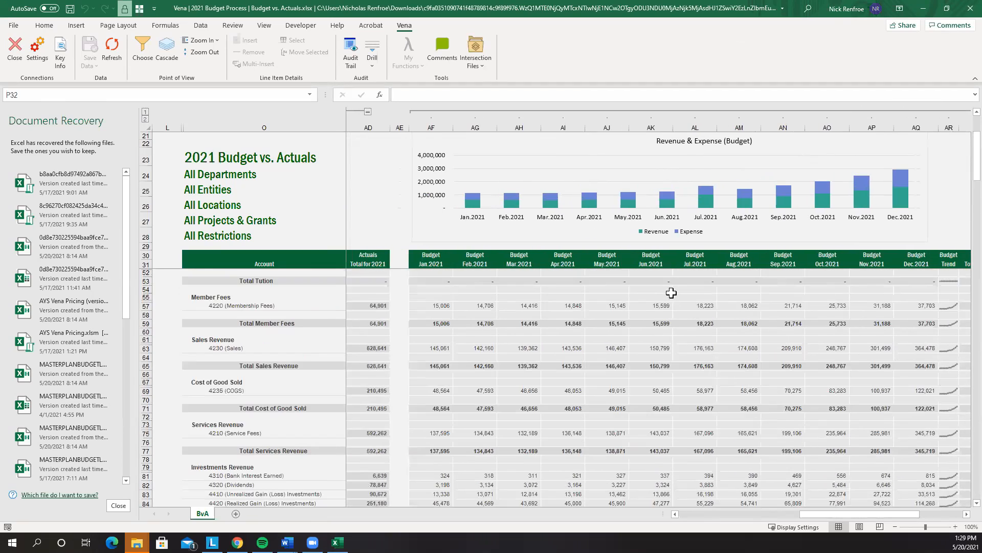
scroll(671, 293, "down", 20)
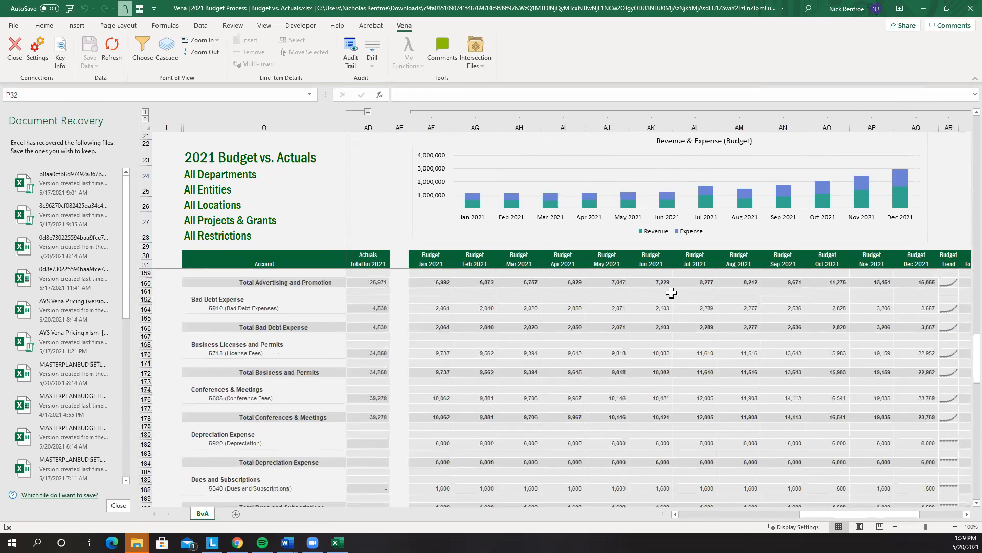
scroll(670, 292, "down", 12)
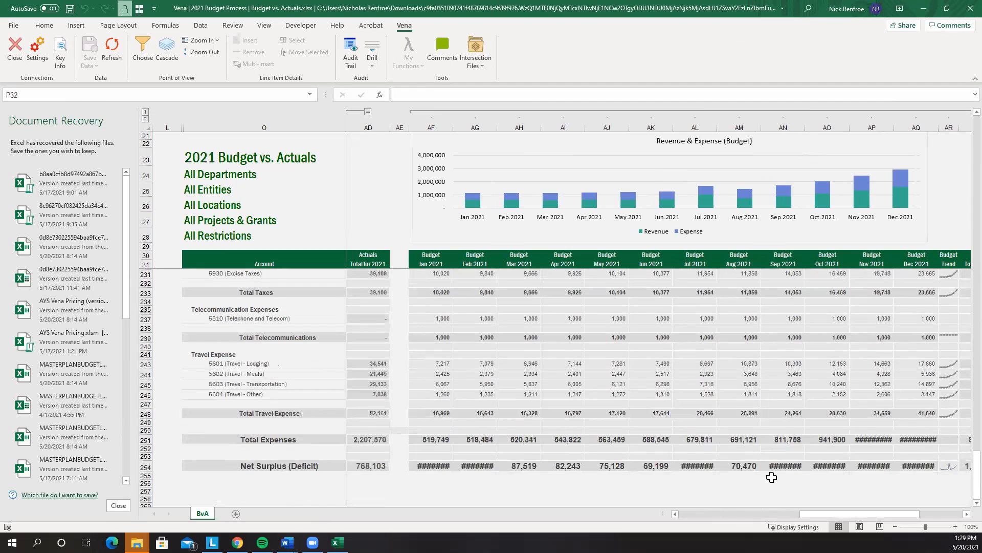
scroll(800, 460, "up", 2)
left_click_drag(432, 127, 858, 128)
left_click(648, 484)
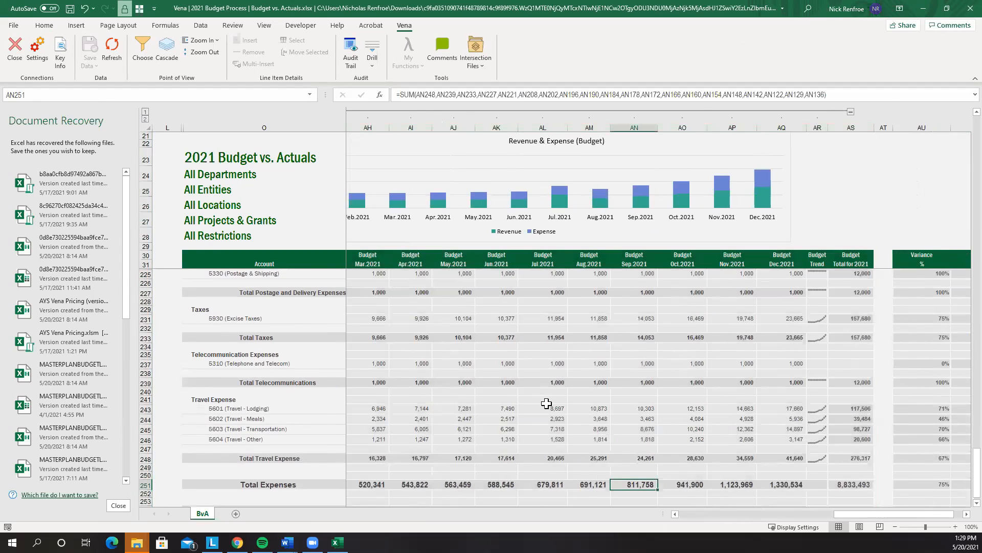
Inspect the April and January 2021 Interfund Transfers budget cells
scroll(546, 404, "up", 2)
scroll(546, 403, "up", 2)
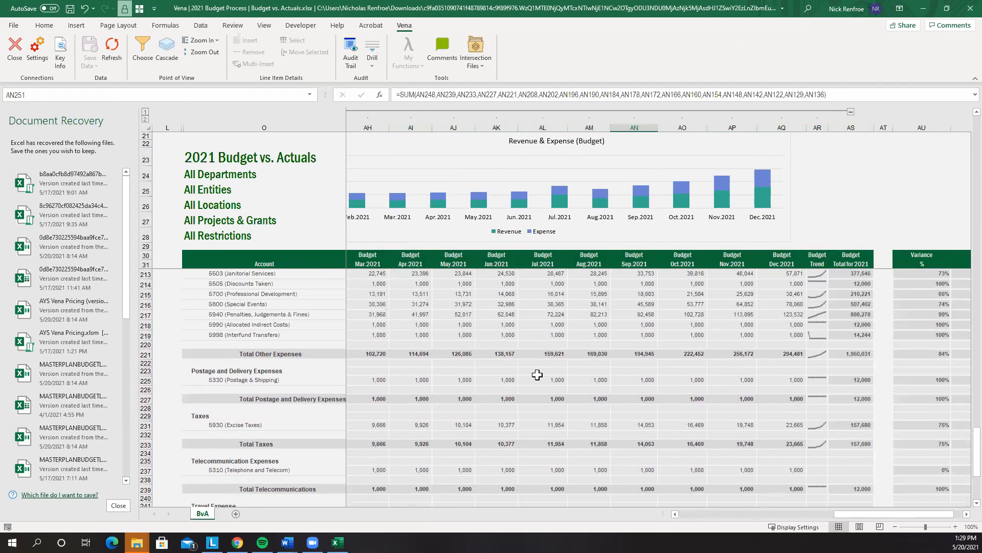
scroll(435, 436, "up", 2)
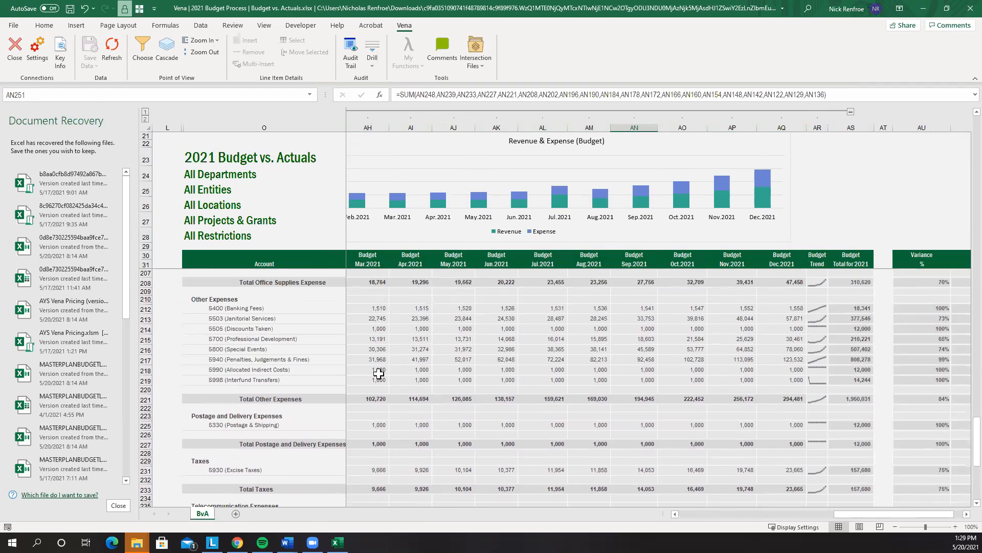
left_click(395, 379)
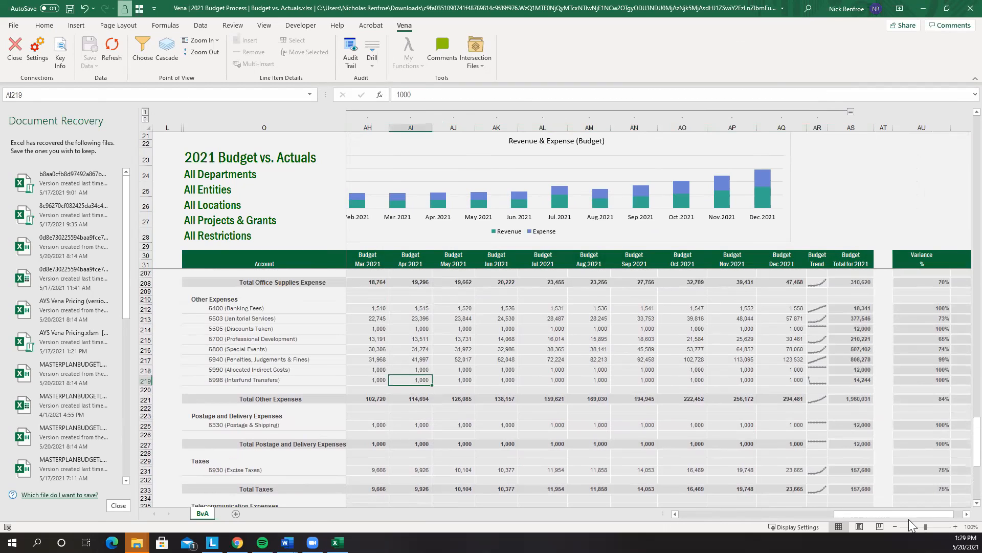
left_click_drag(891, 516, 863, 519)
left_click(448, 381)
Drill down on the February 2021 Interfund Transfers budget and dismiss the Document Recovery pane
left_click(492, 378)
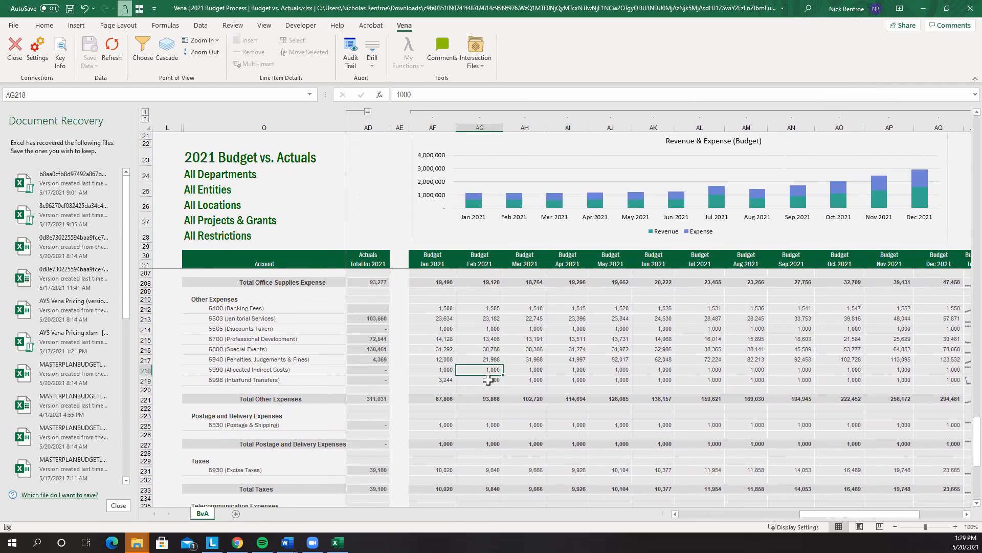
left_click(372, 59)
left_click(412, 81)
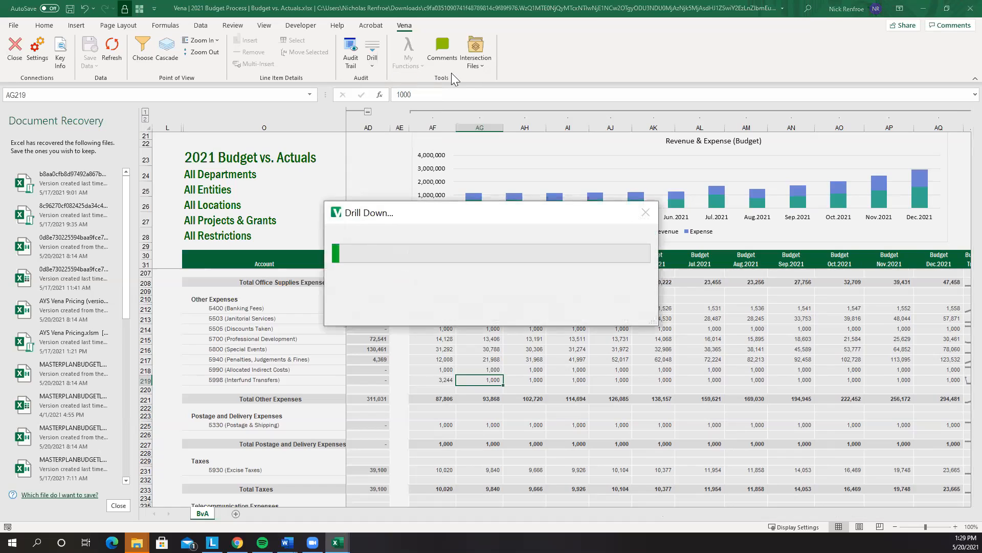
left_click(716, 216)
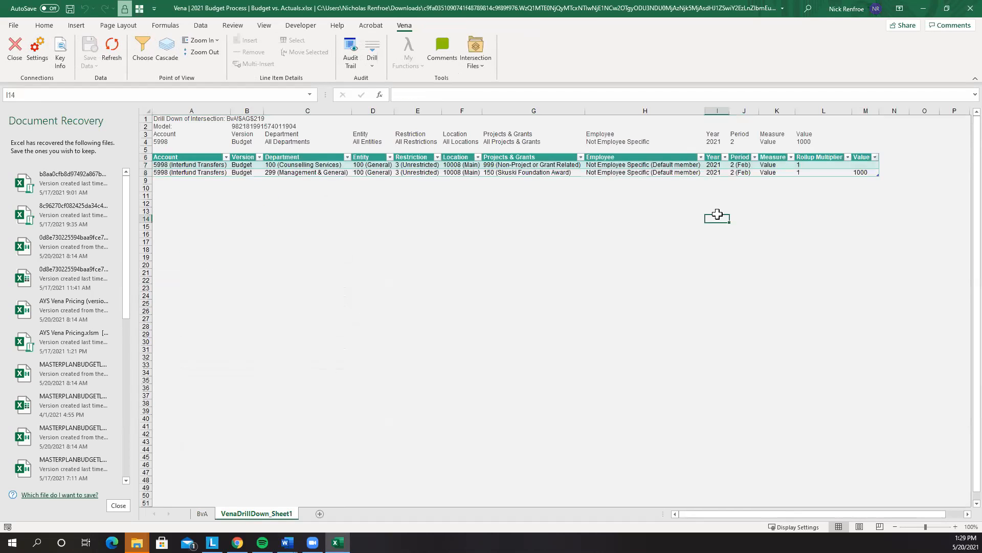
left_click(119, 505)
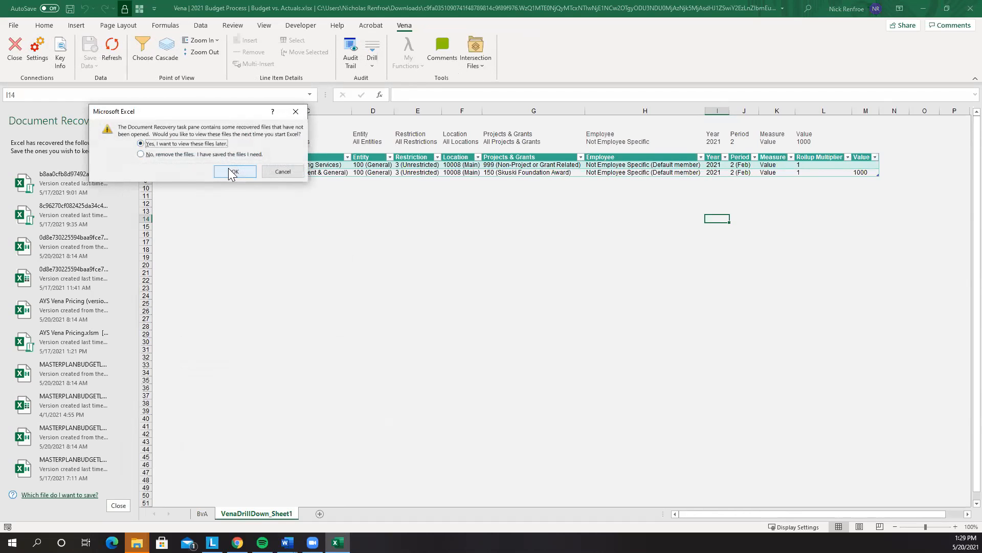
left_click(235, 172)
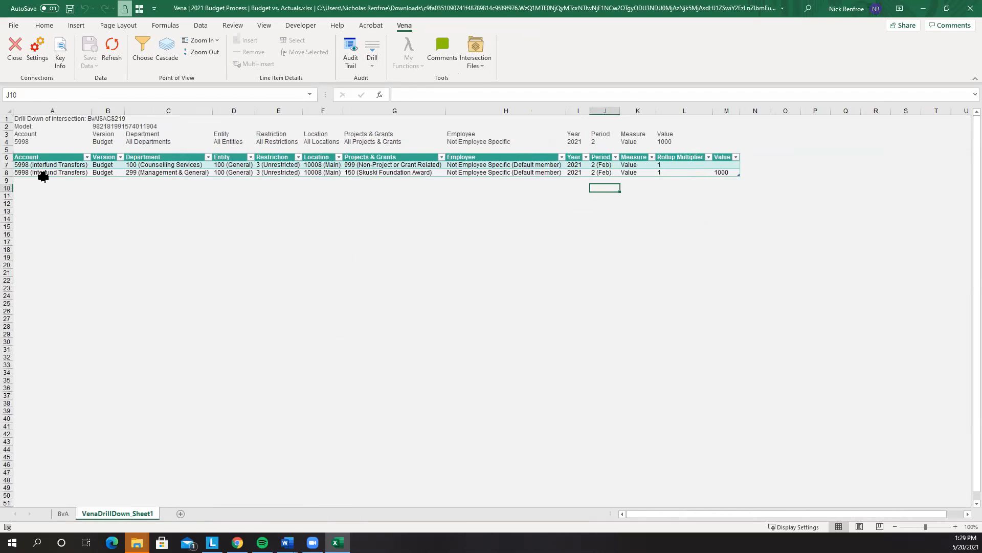
Review the drill-down detail rows' account, project, department and multiplier, selecting the 1000 value
left_click(36, 165)
left_click_drag(482, 163, 735, 174)
left_click(424, 305)
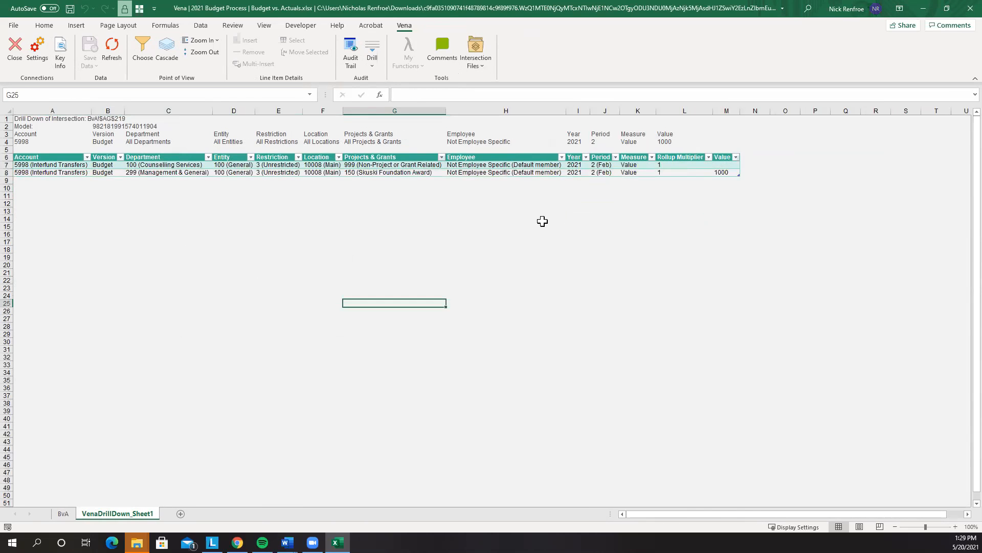
left_click(708, 164)
left_click(404, 166)
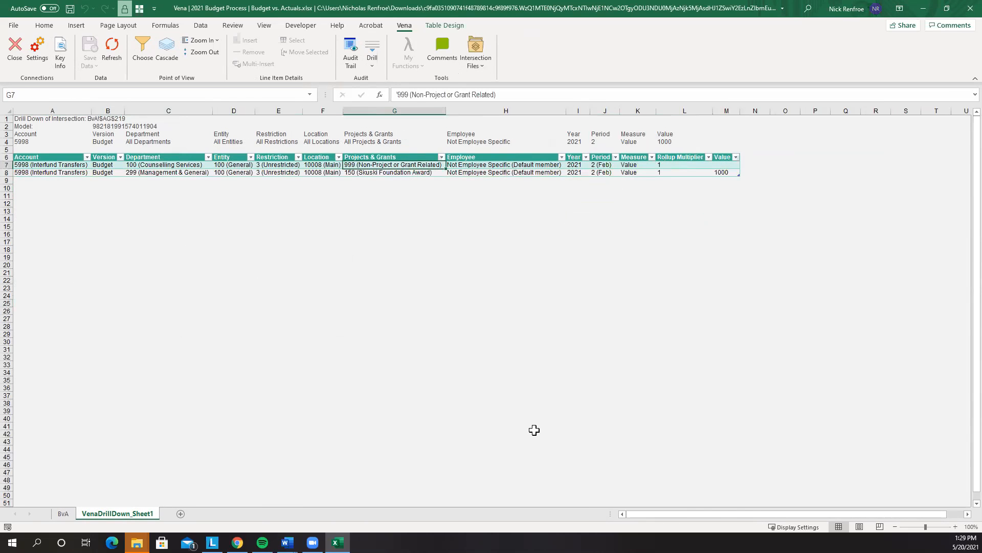
left_click(132, 172)
left_click(377, 165)
left_click(411, 273)
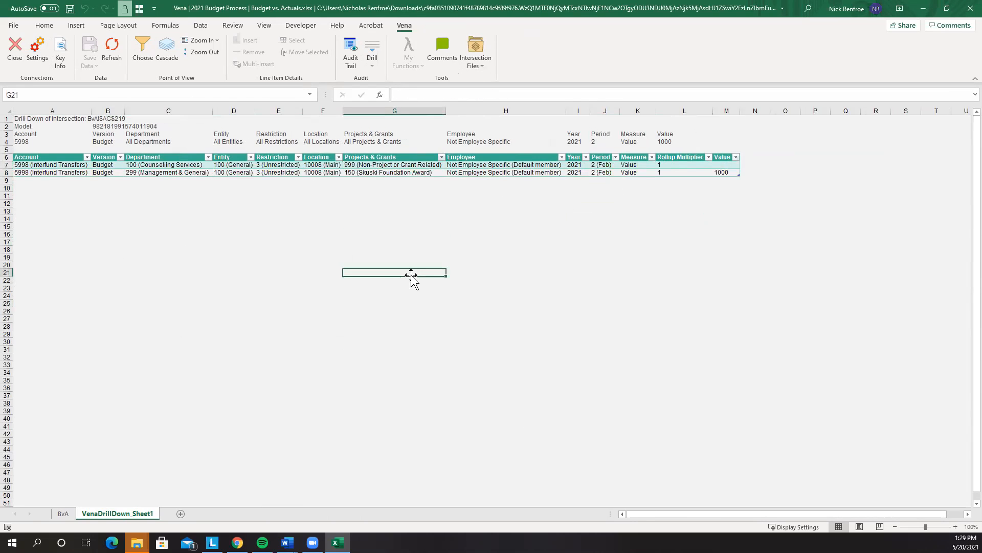
left_click(379, 166)
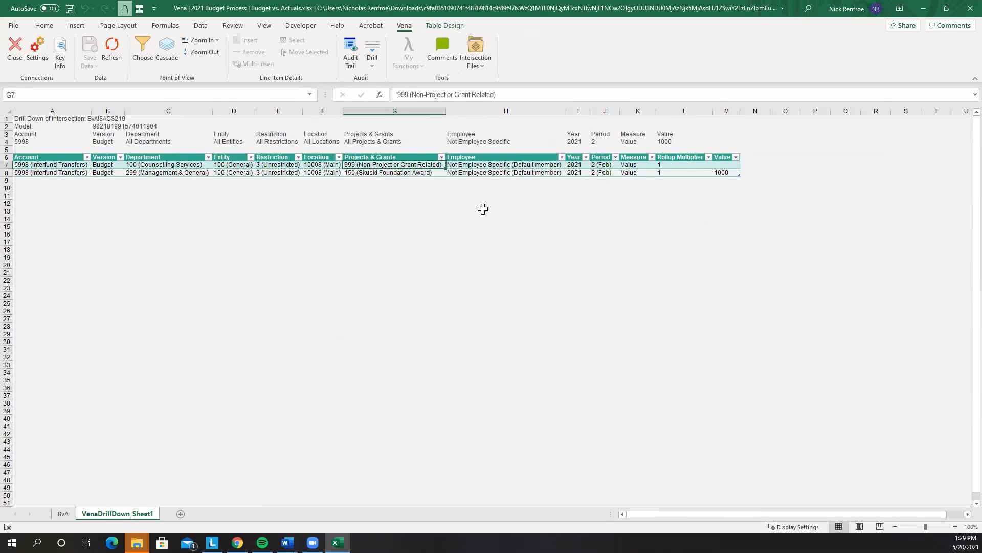
left_click(719, 171)
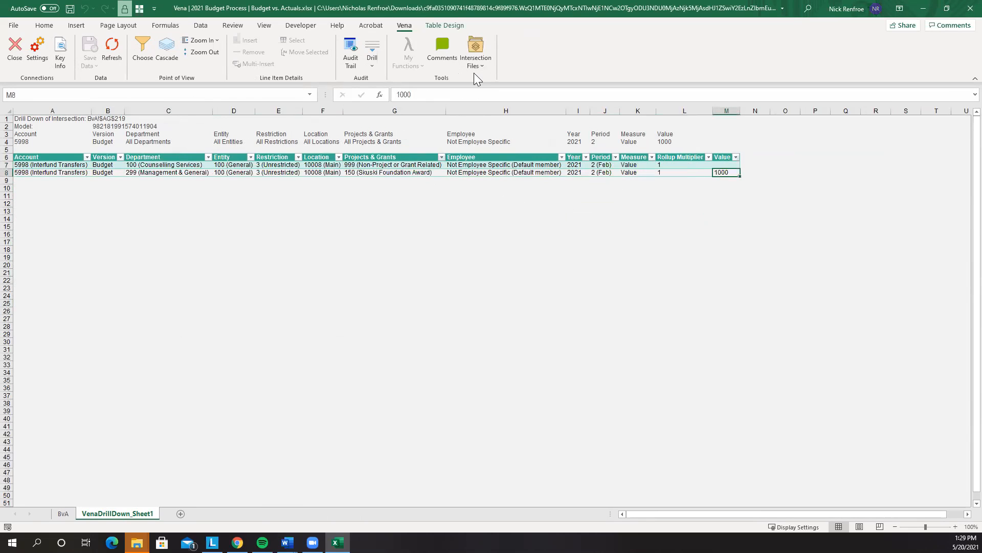
View the save history for the 1000 value, then close that window
left_click(377, 53)
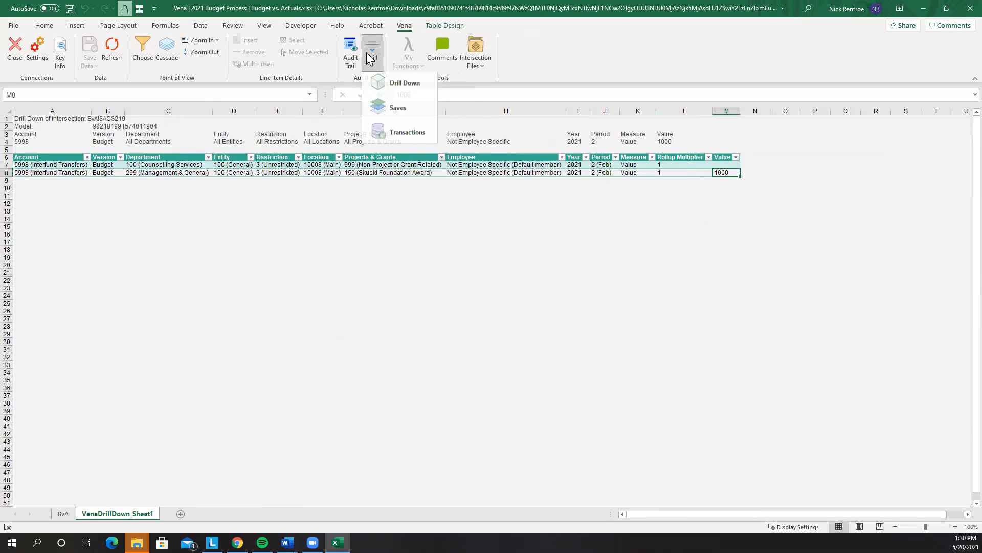
left_click(399, 113)
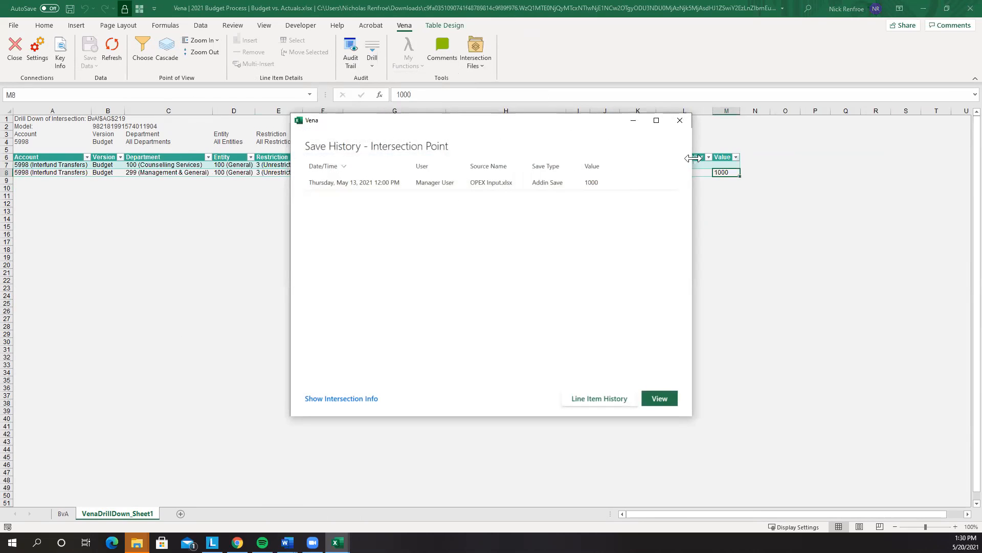
left_click_drag(694, 157, 754, 158)
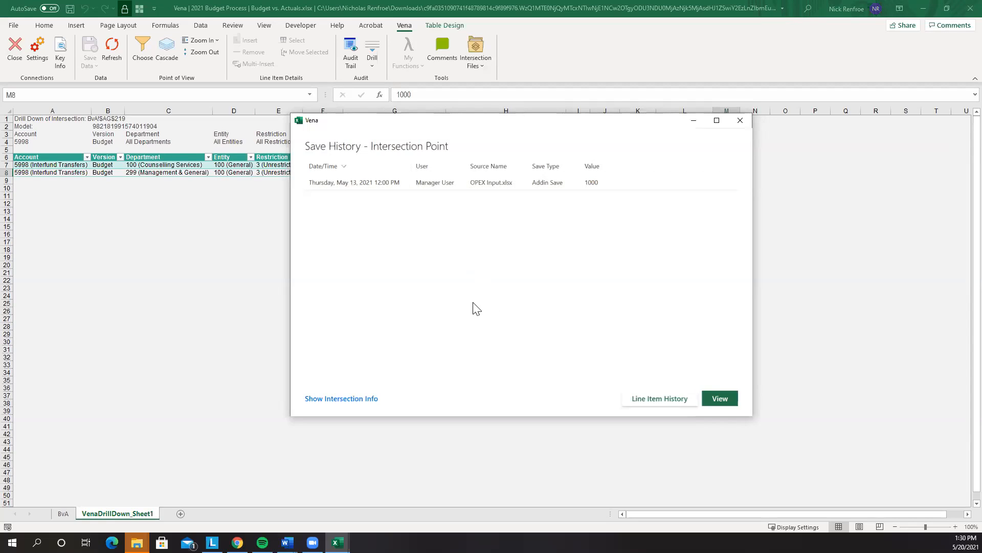
left_click(740, 120)
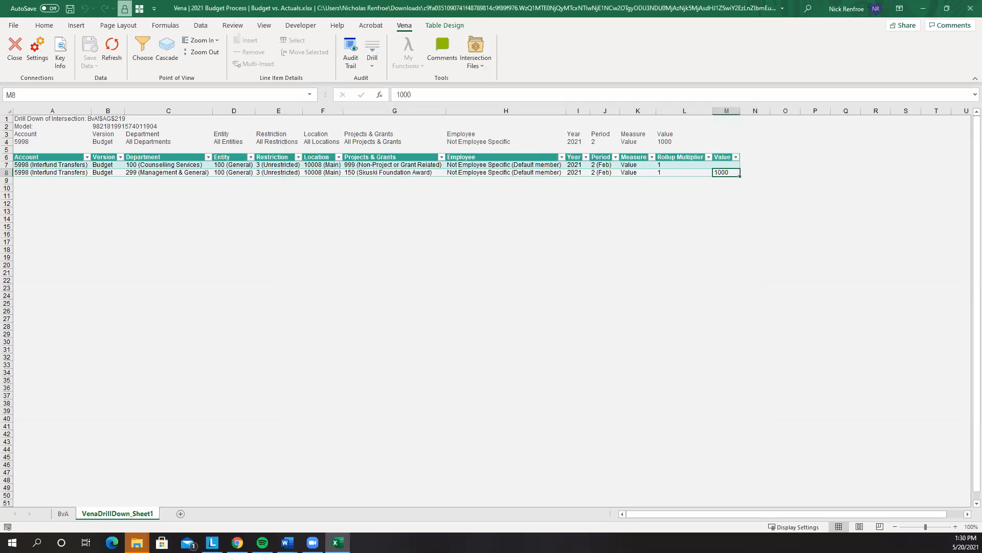
Delete the VenaDrillDown_Sheet1 tab
right_click(117, 514)
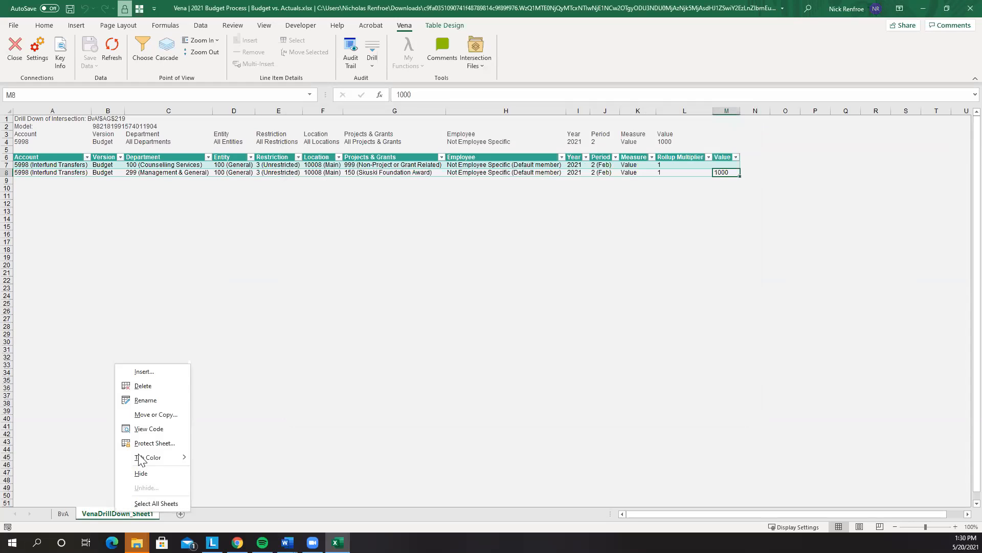
left_click(147, 389)
left_click(476, 300)
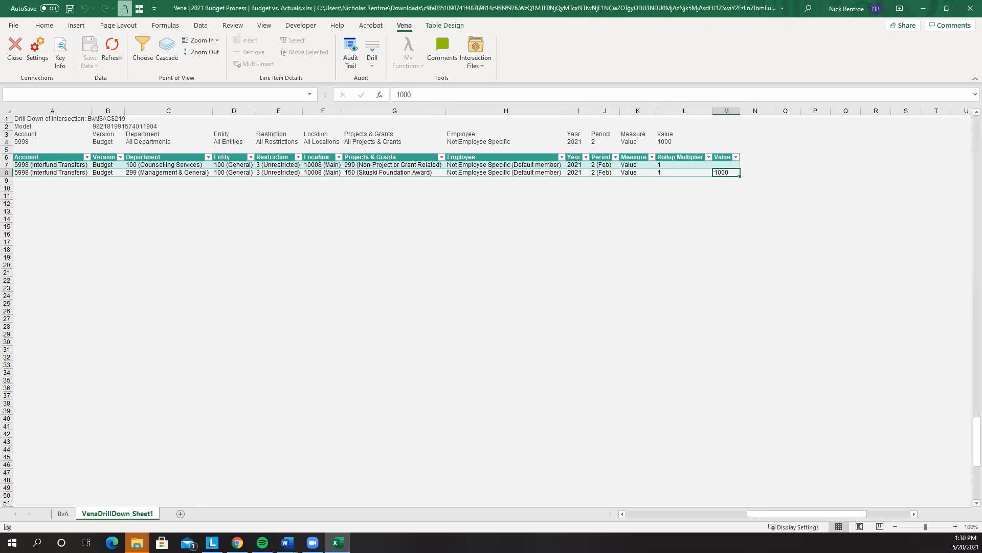
Close the Budget vs. Actuals workbook without saving changes
scroll(475, 353, "up", 5)
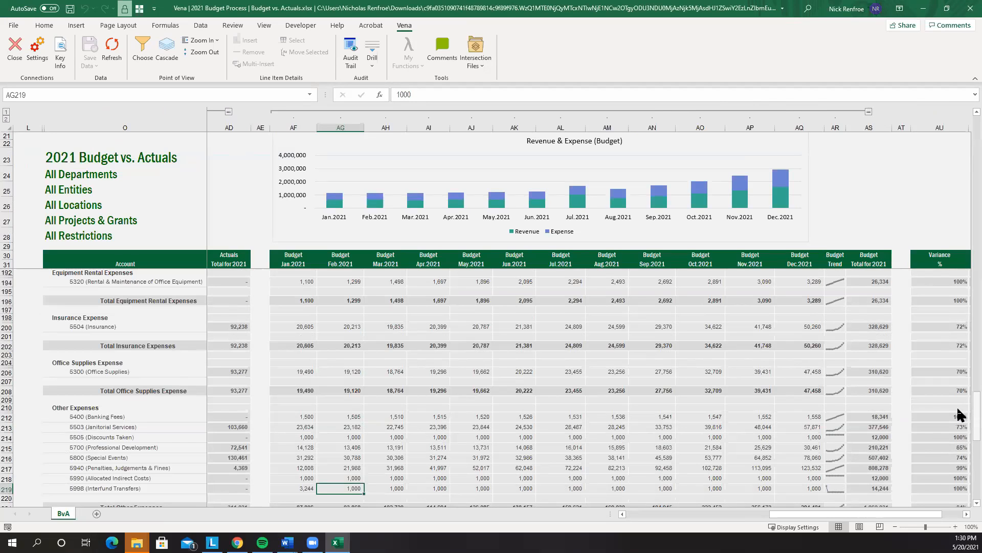
scroll(958, 414, "up", 20)
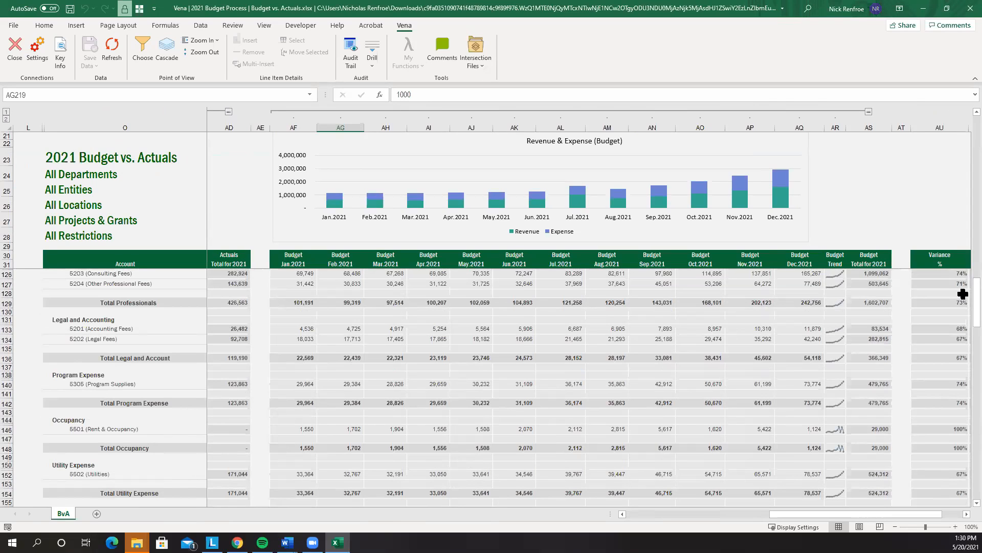
left_click(959, 7)
left_click(493, 289)
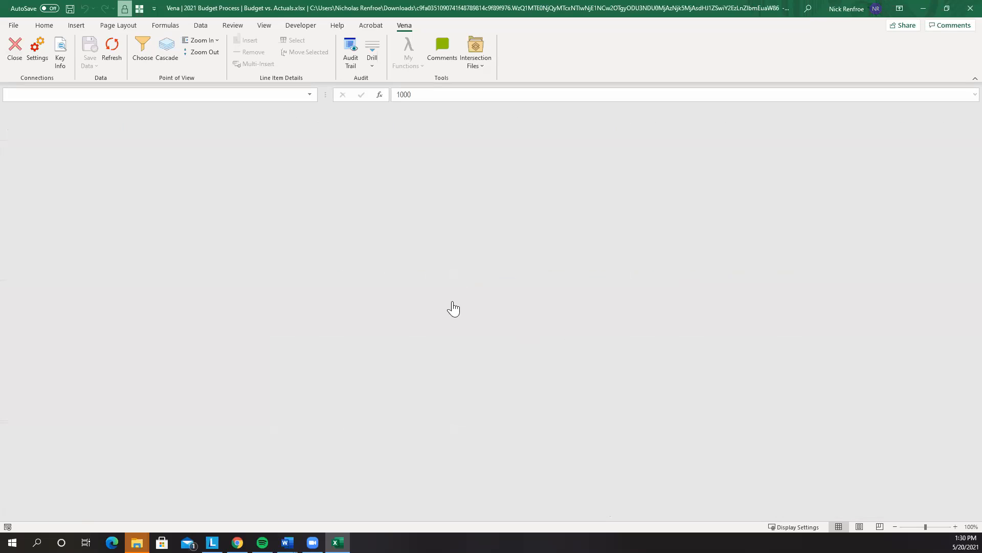